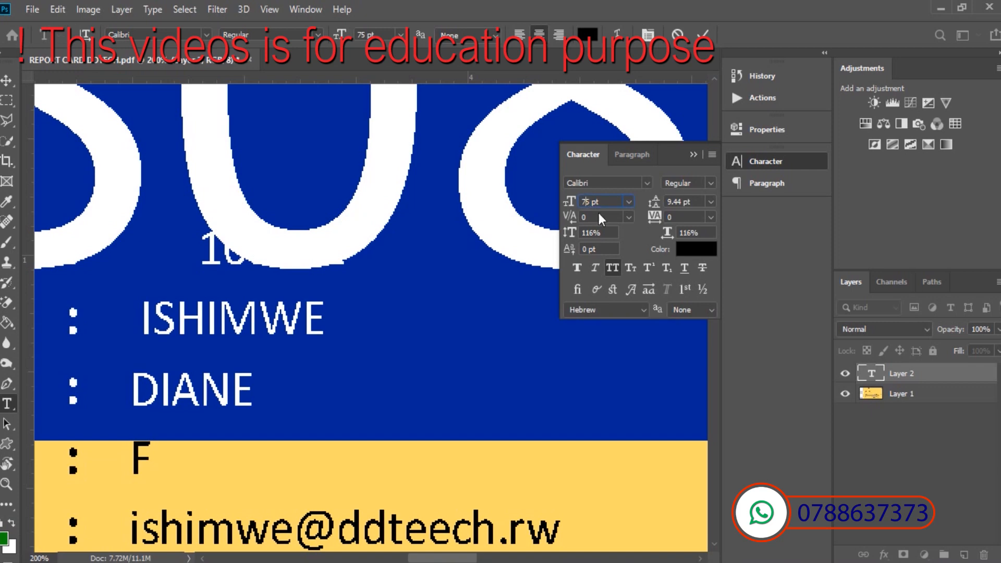
Apply 7.5 pt to the trainee number, position it on the ID line and commit it.
text(.)
key(Return)
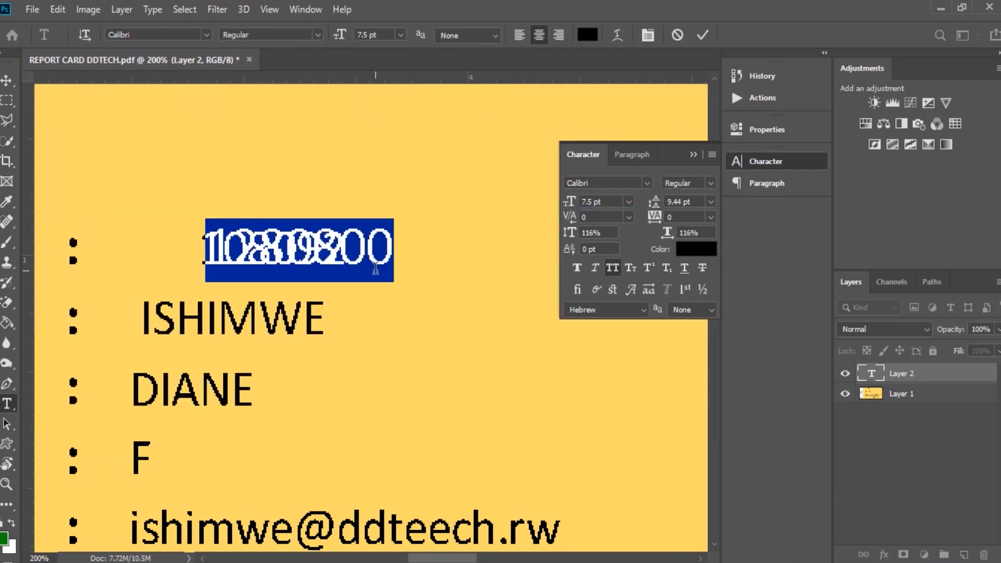
drag(412, 285, 403, 283)
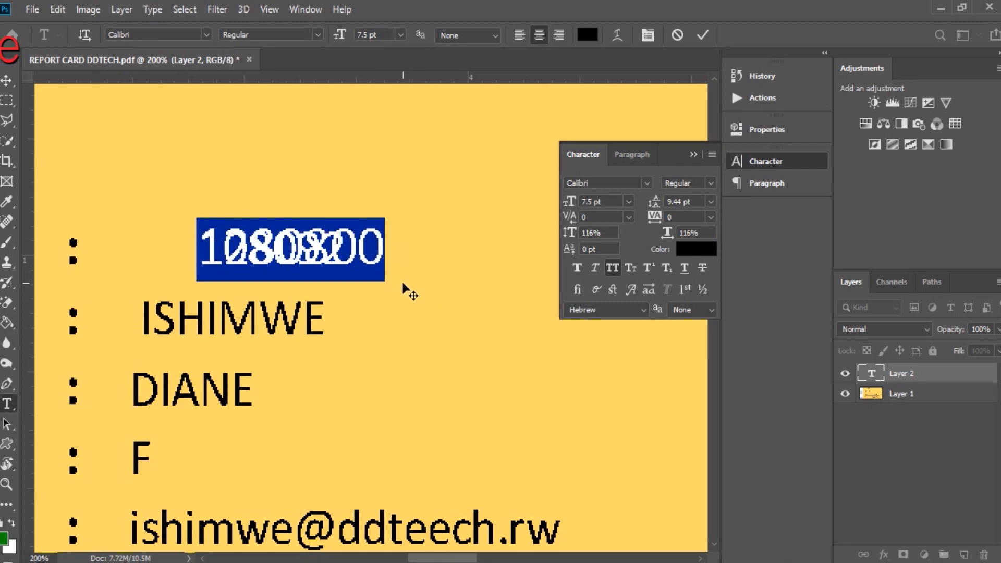
click(700, 36)
click(693, 154)
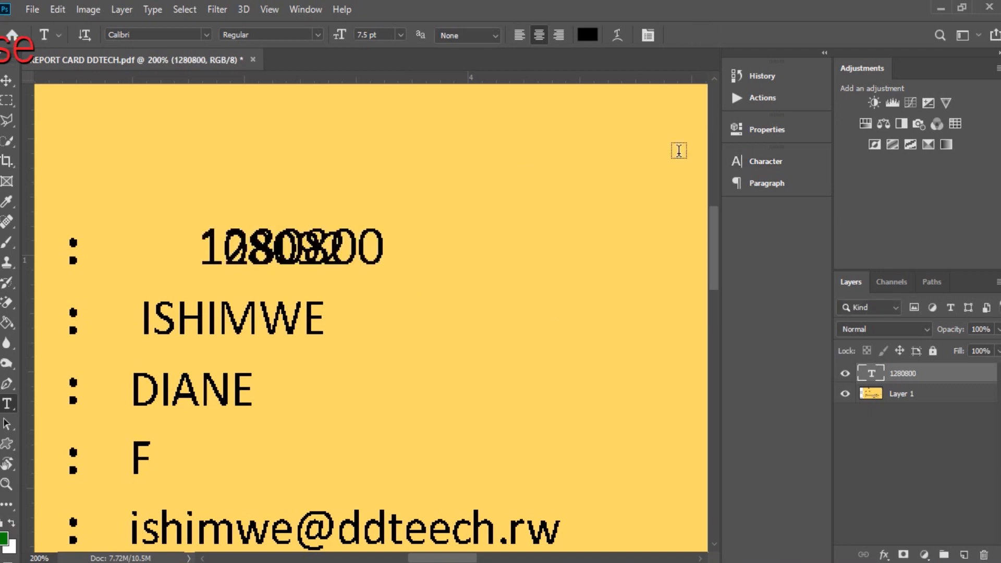
click(349, 257)
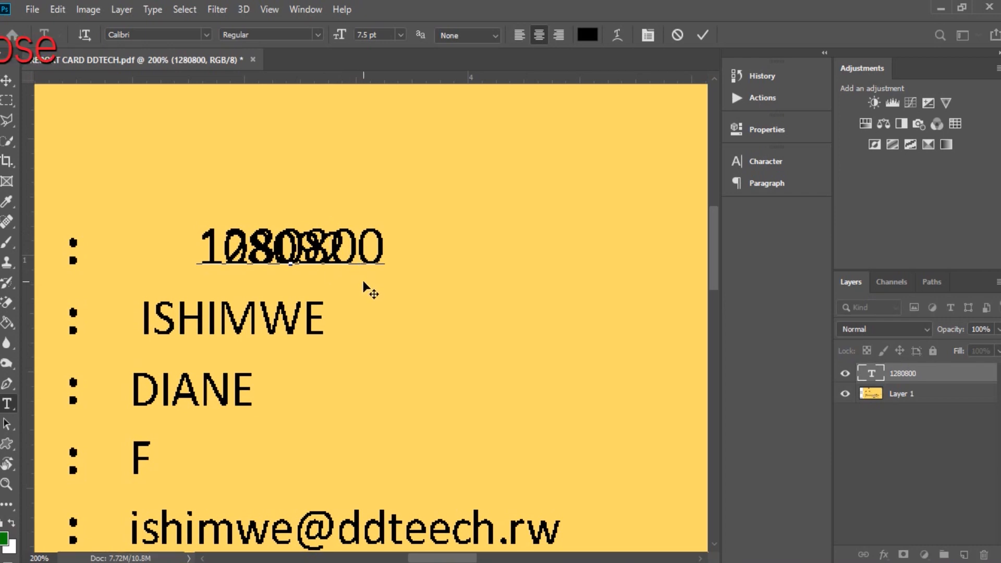
click(703, 35)
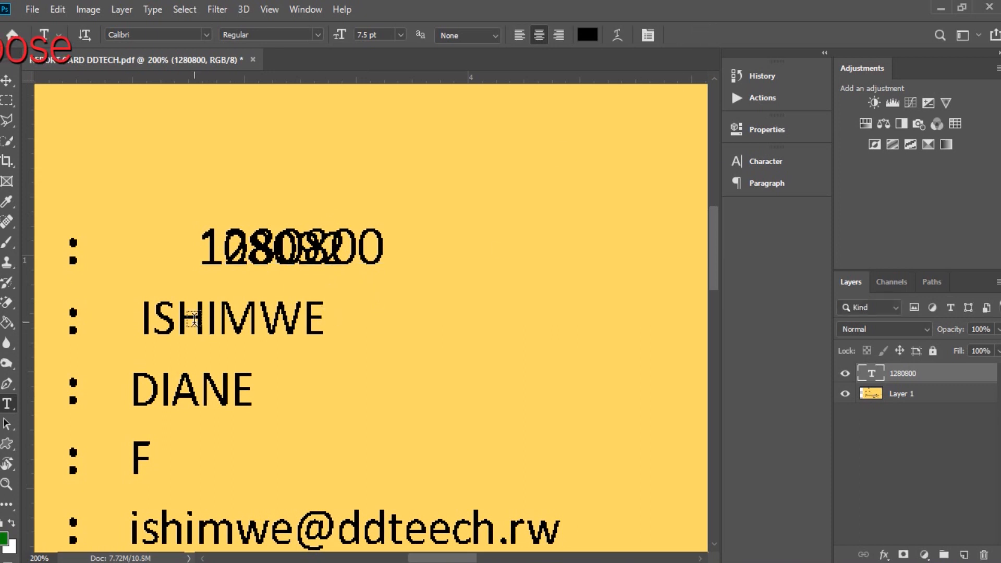
Type the new trainee's surname as a text layer and drag it over the old surname row.
click(210, 317)
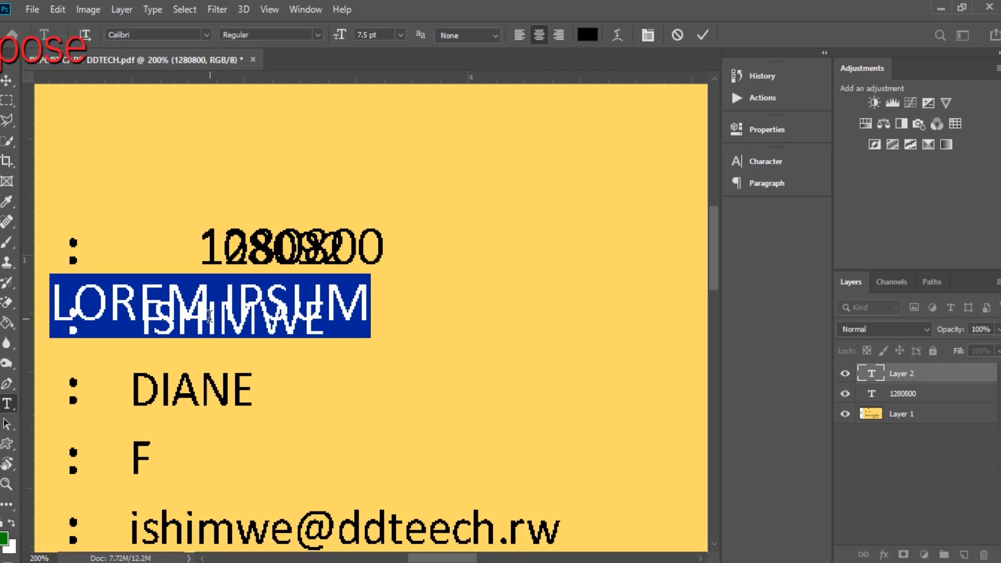
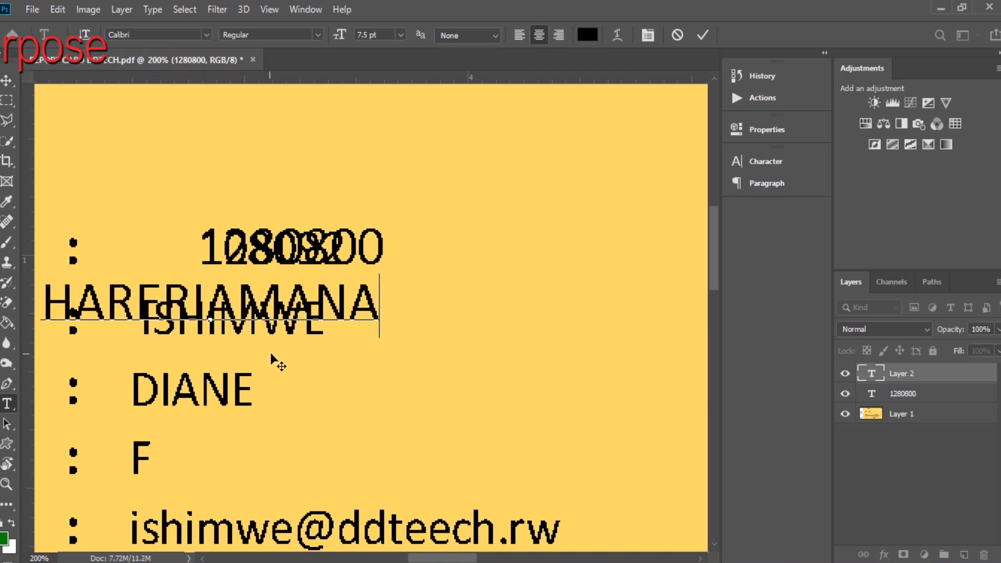
drag(272, 356, 372, 372)
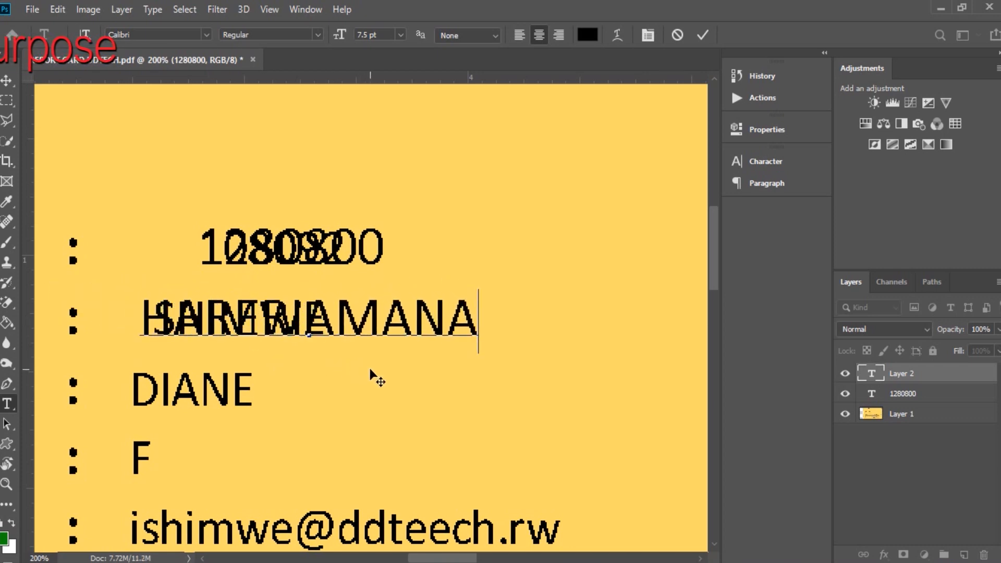
click(704, 34)
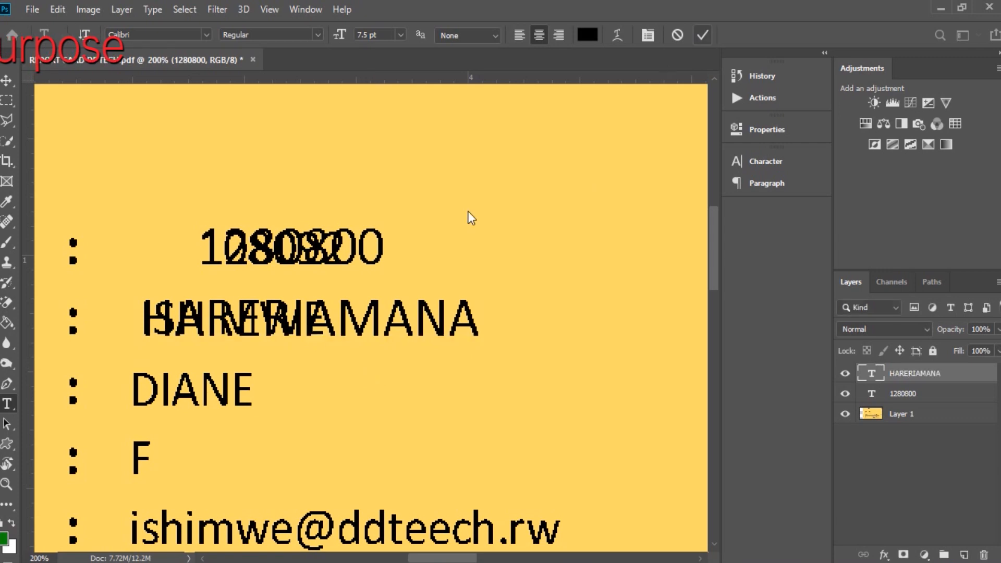
click(192, 388)
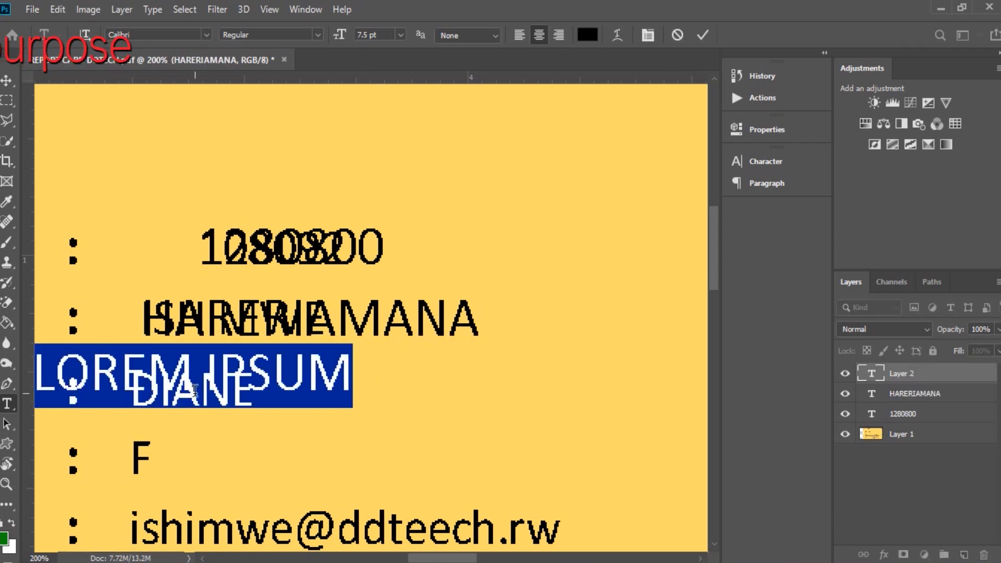
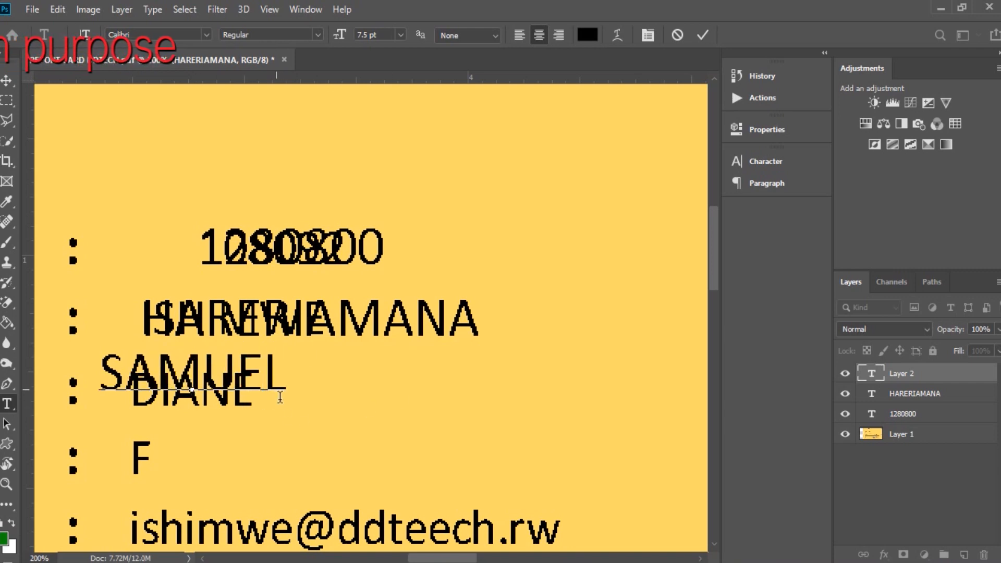
Type the trainee's first name and place it over the old first-name line.
drag(295, 421, 324, 430)
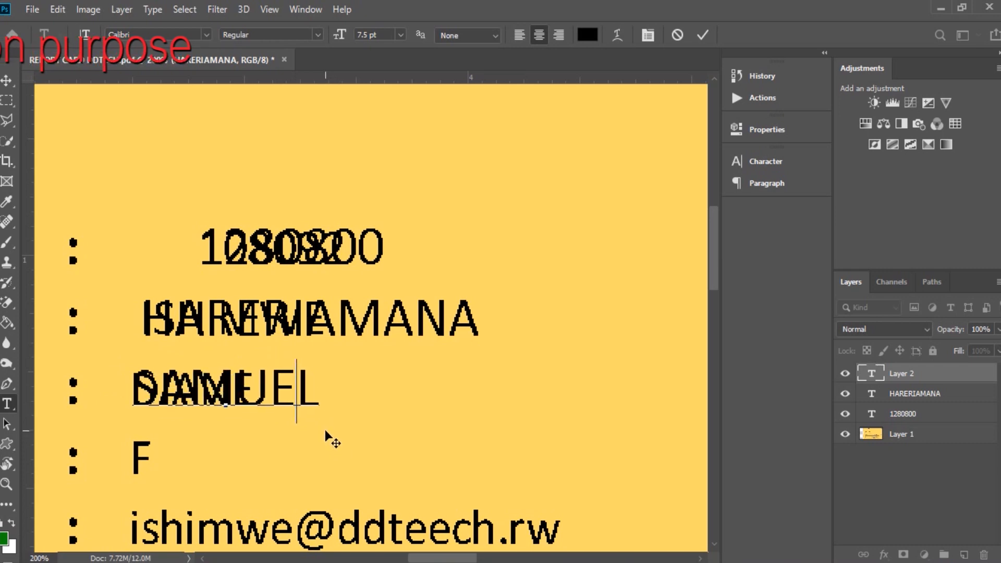
click(704, 34)
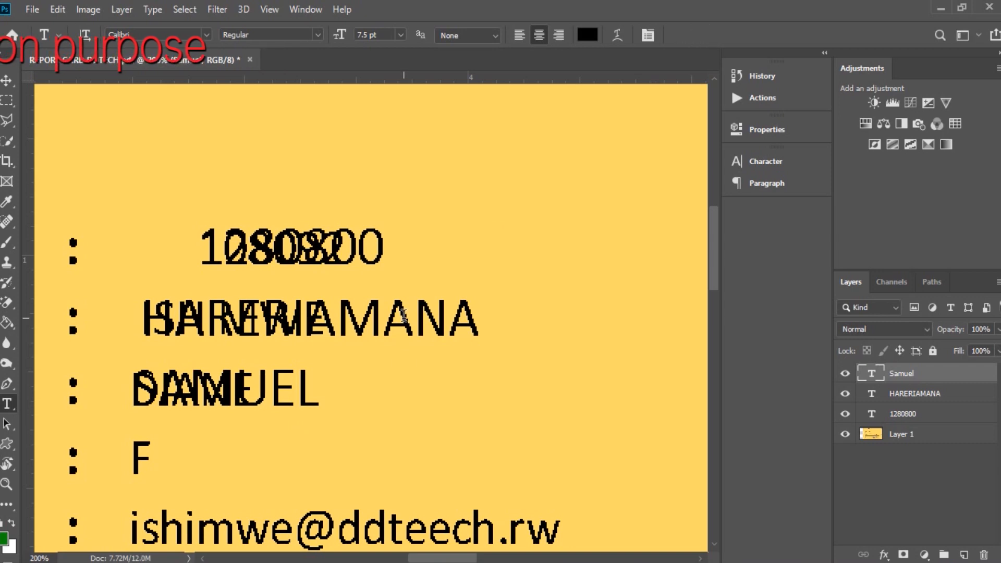
Add 'M' as a text layer over the F on the gender line.
scroll(380, 443, down, 1)
click(144, 430)
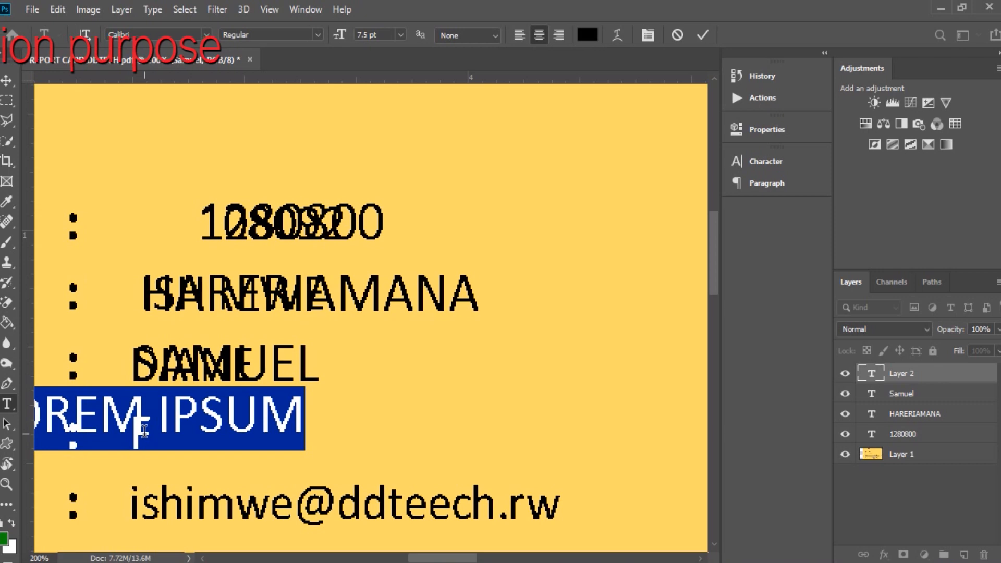
text(M)
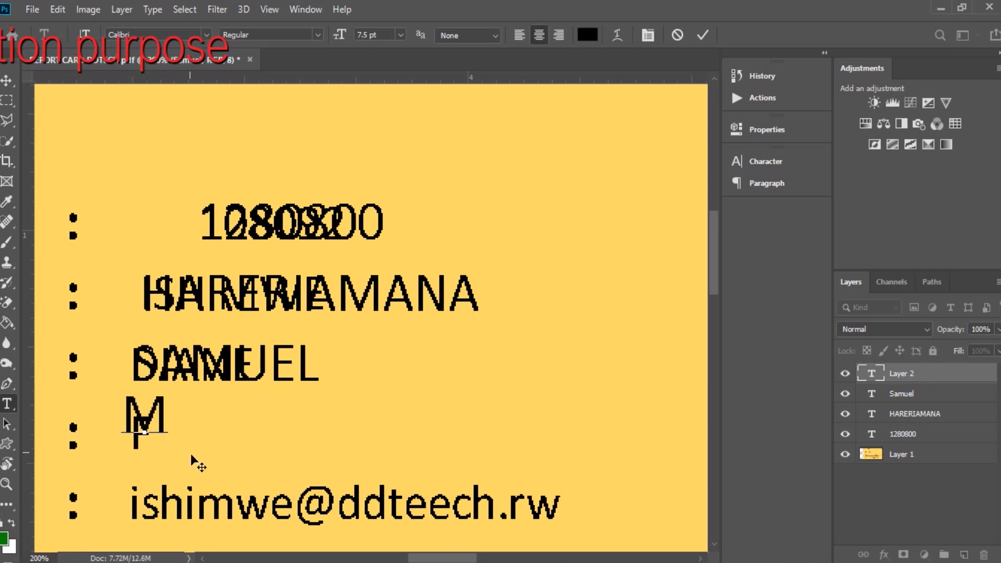
drag(193, 455, 204, 475)
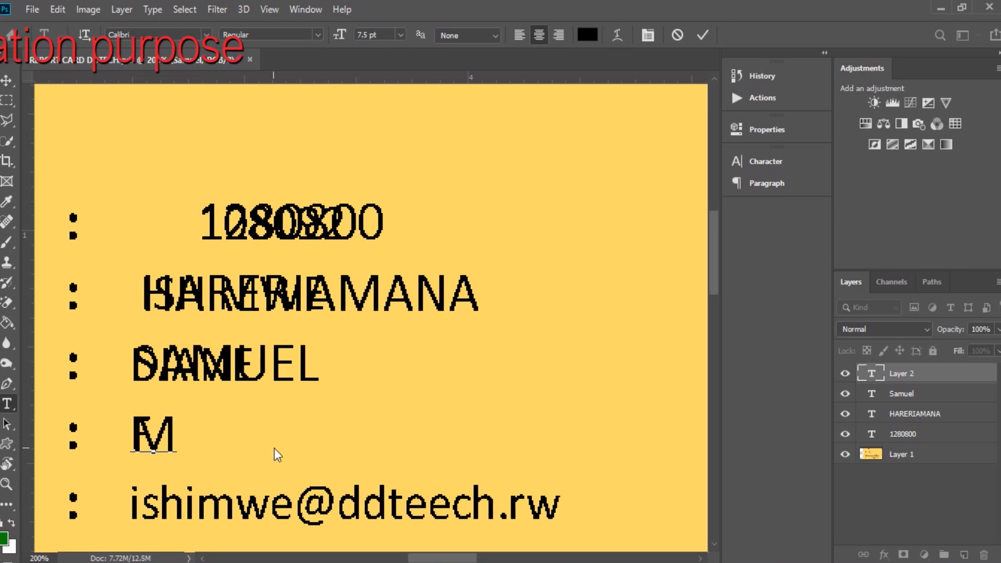
scroll(263, 451, down, 3)
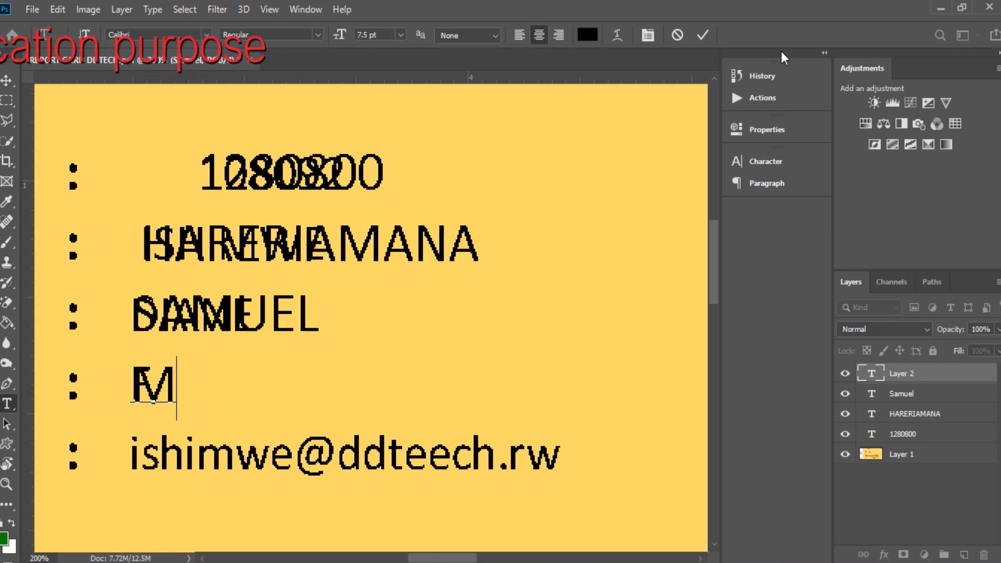
click(703, 35)
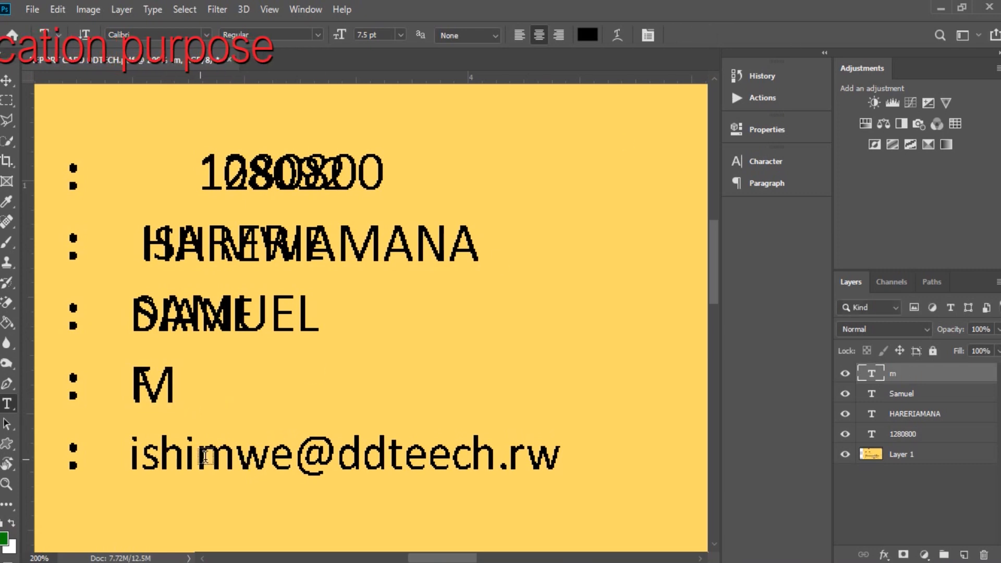
click(295, 458)
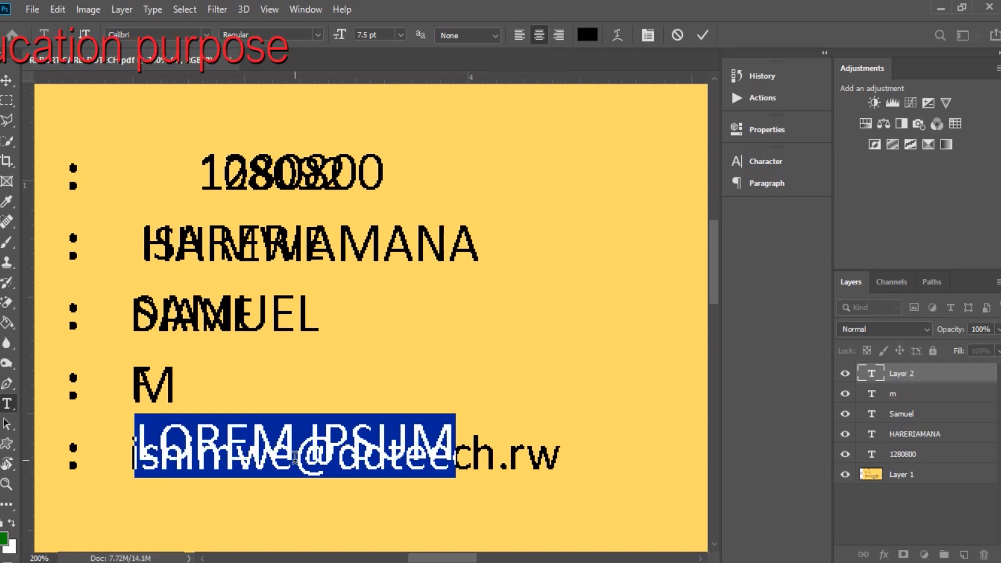
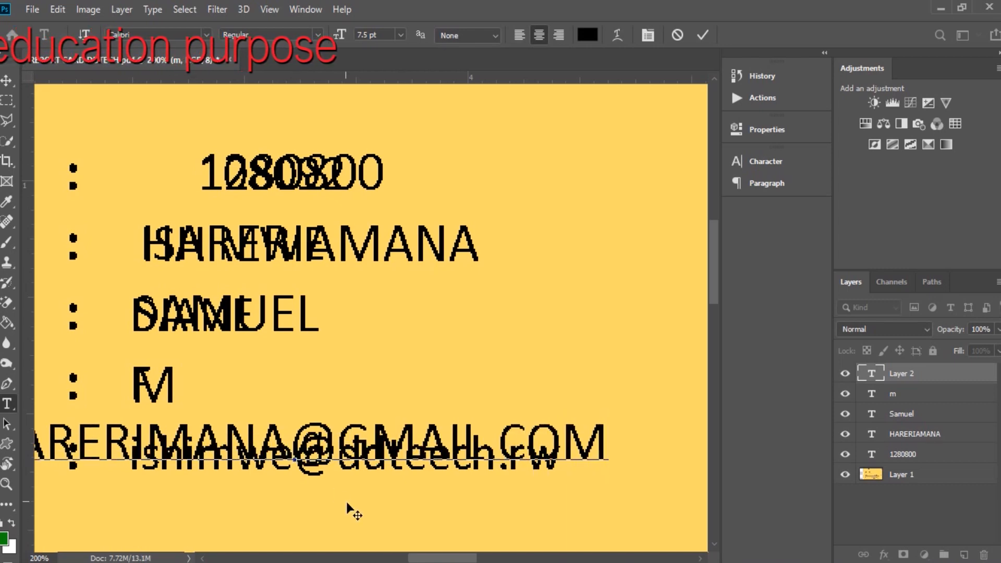
Type the trainee's e-mail address on the email row and turn off All Caps for lowercase.
drag(347, 502, 494, 509)
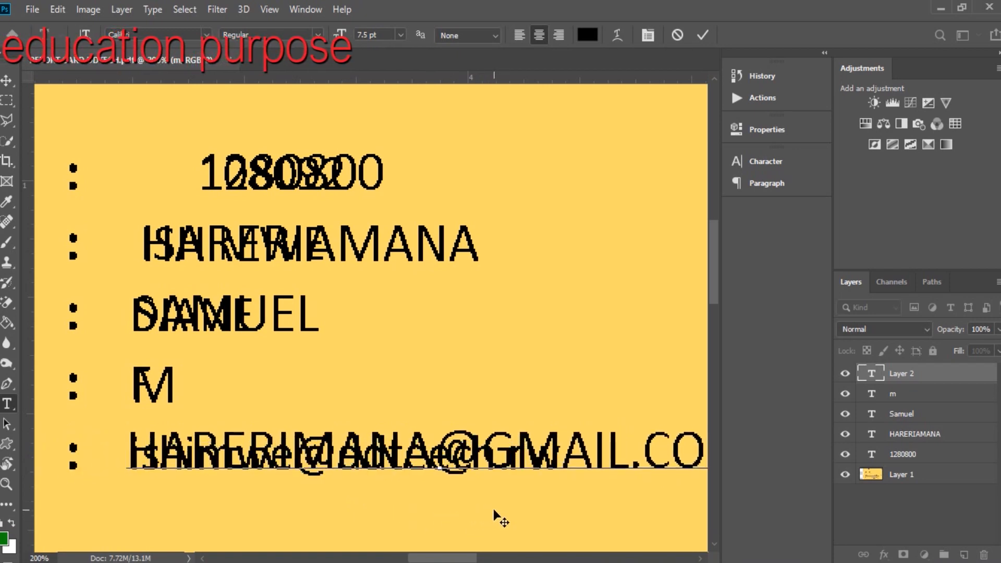
triple_click(486, 463)
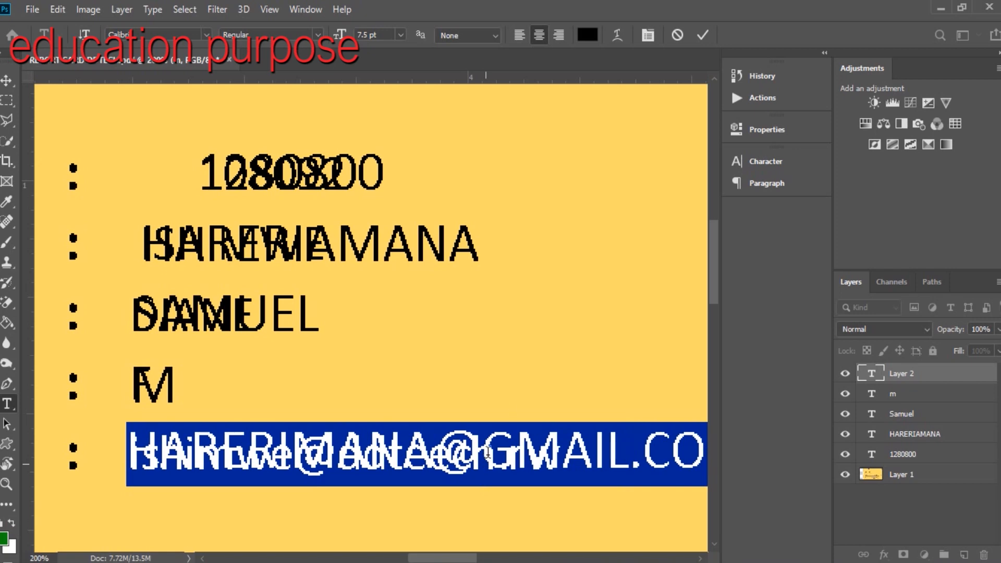
click(648, 35)
click(615, 267)
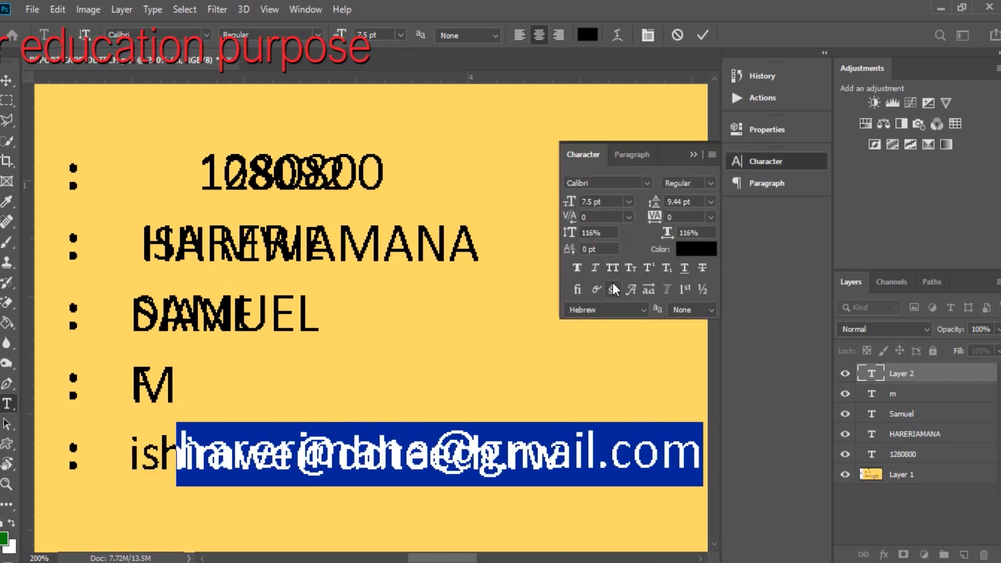
drag(585, 496, 532, 492)
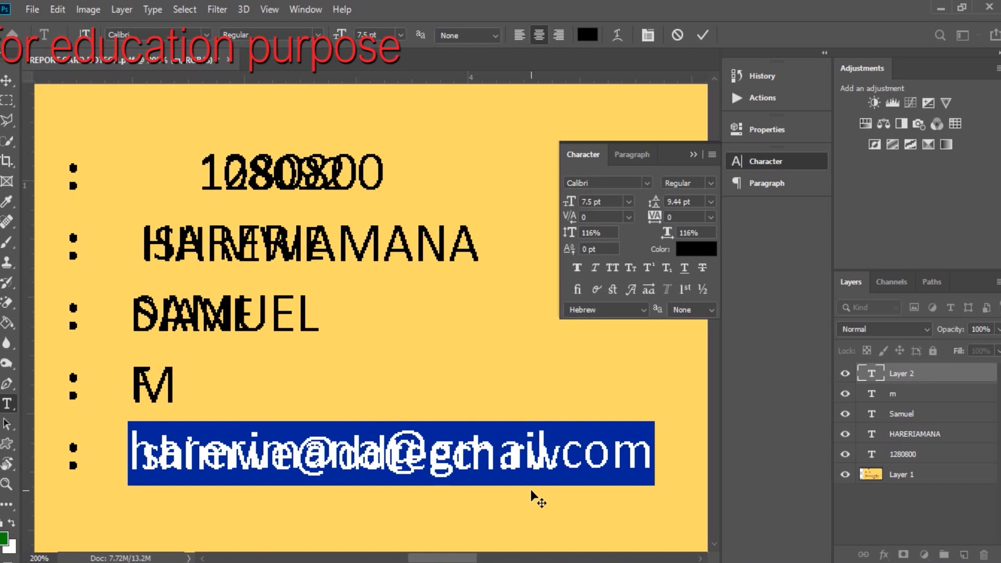
click(701, 37)
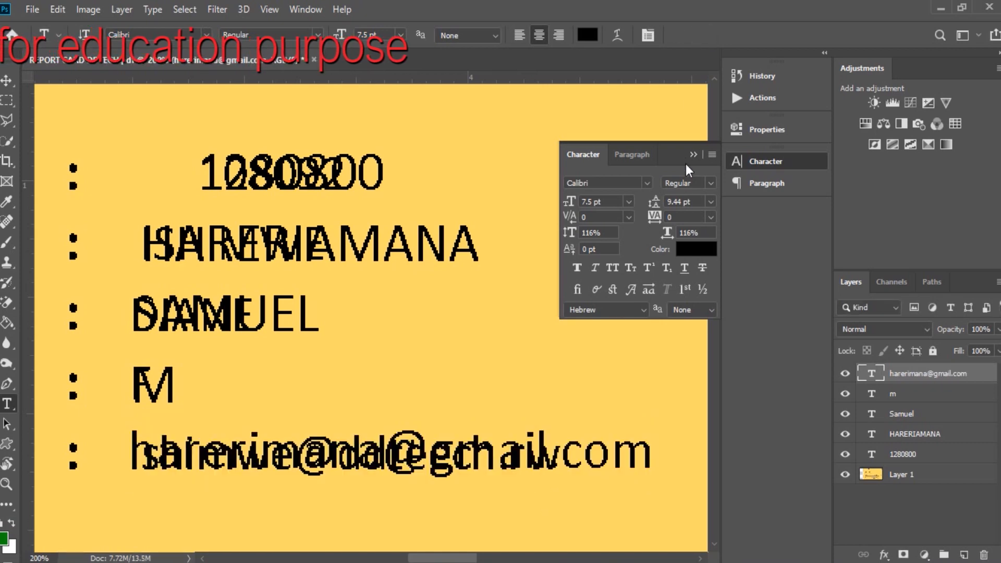
click(692, 154)
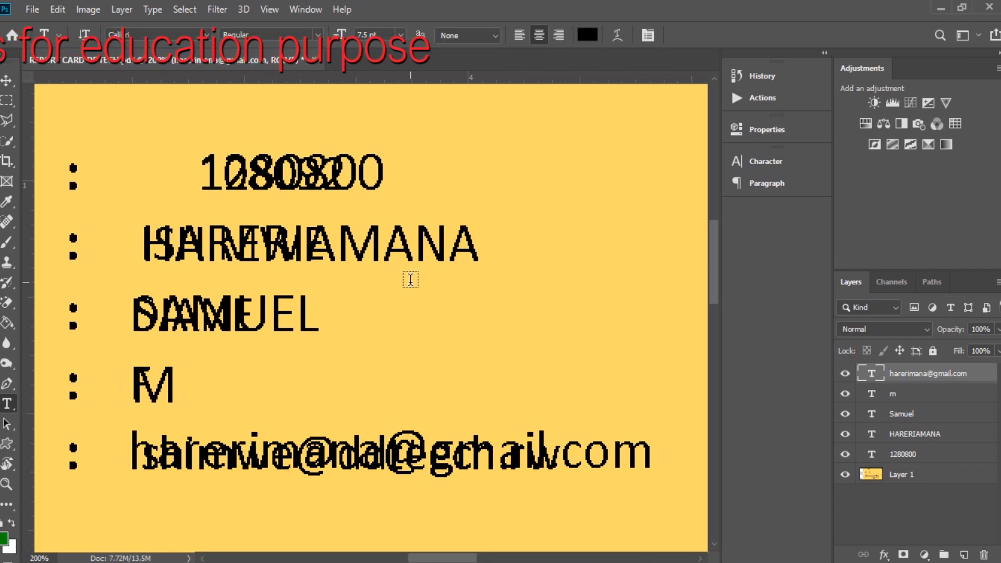
click(923, 475)
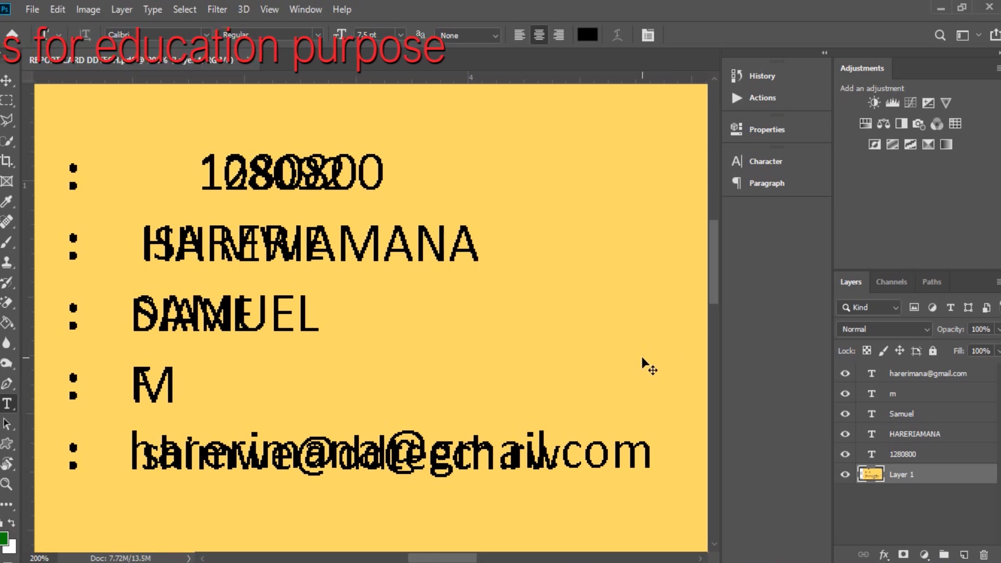
Zoom out and marquee-select the blank yellow area right of the trainee details.
key(ctrl+0)
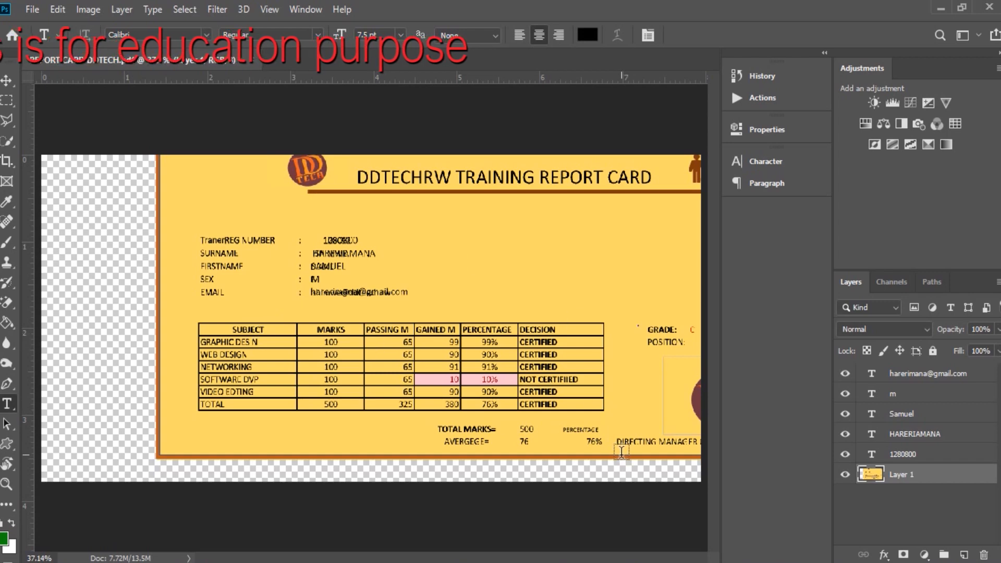
key(ctrl+minus)
key(ctrl+minus)
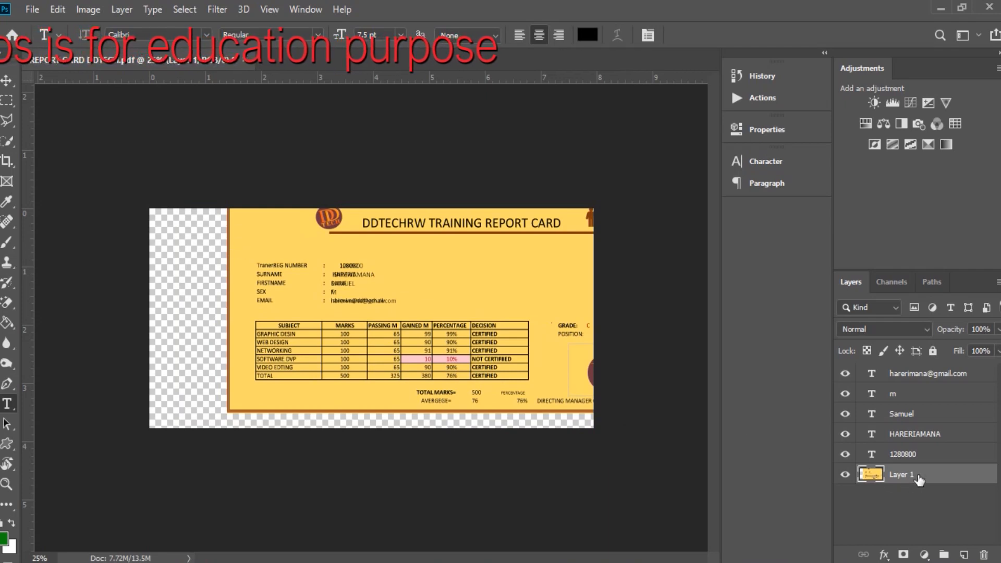
click(6, 99)
drag(404, 255, 544, 303)
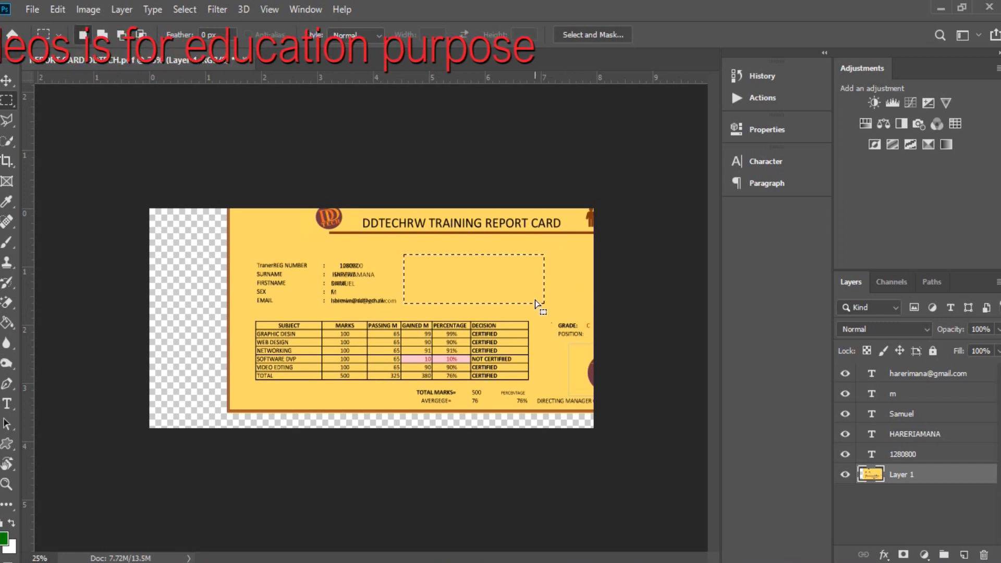
Copy the yellow selection to Layer 2 via Layer Via Copy and move it behind the new details.
right_click(489, 285)
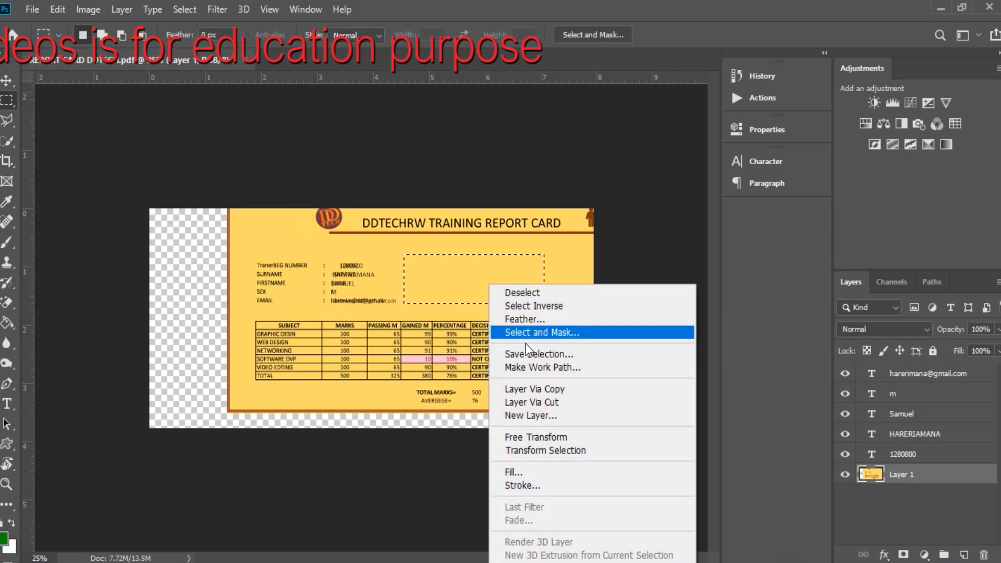
click(543, 389)
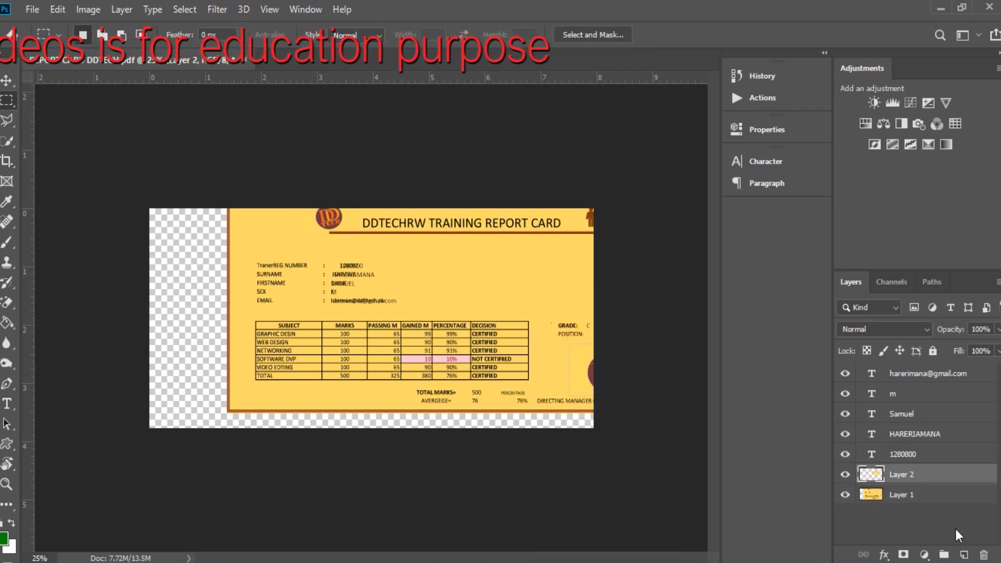
click(845, 495)
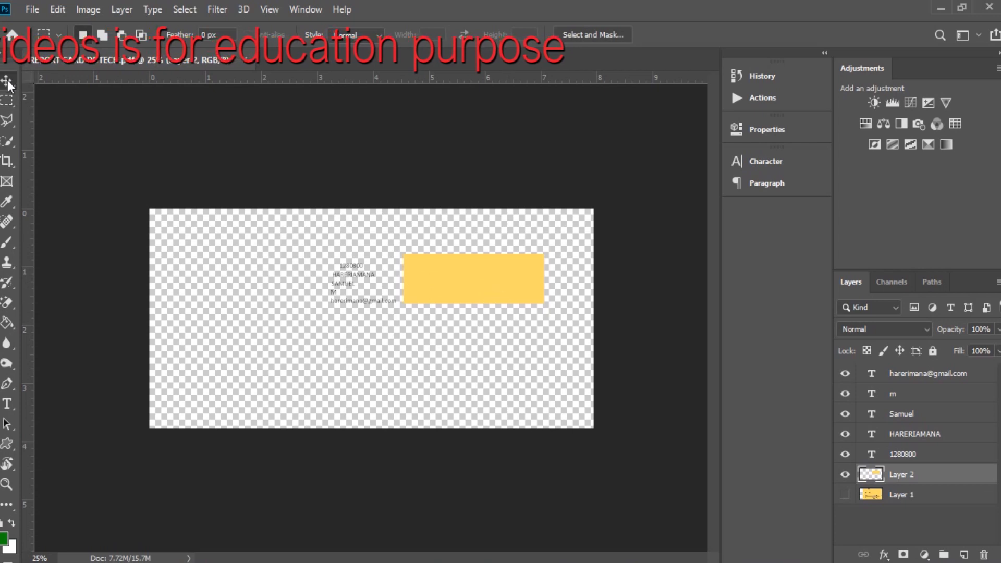
key(v)
drag(432, 288, 354, 291)
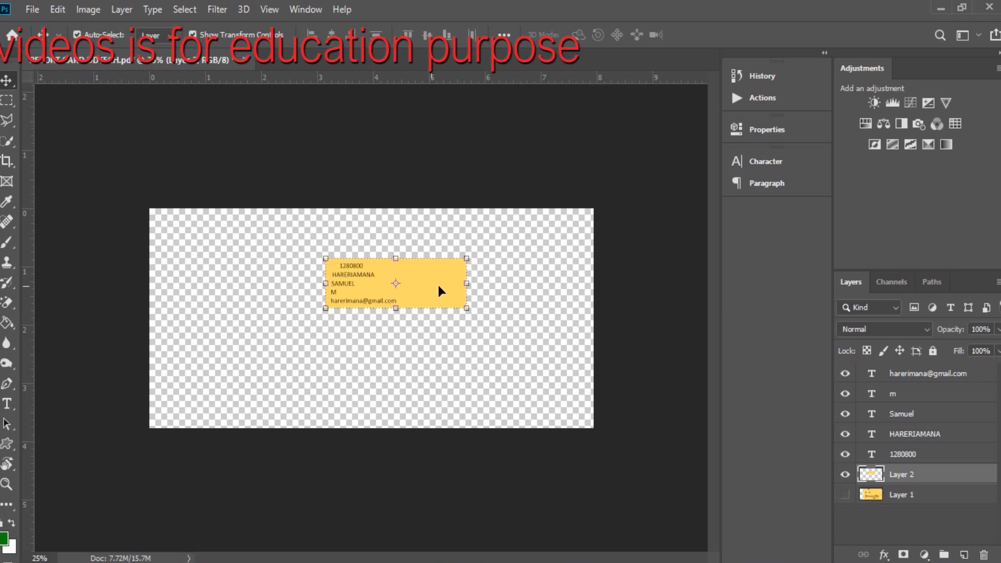
Narrow the yellow patch with Free Transform and show Layer 1 again.
click(460, 283)
mouse_move(460, 284)
mouse_down()
mouse_move(438, 284)
mouse_move(453, 284)
mouse_up()
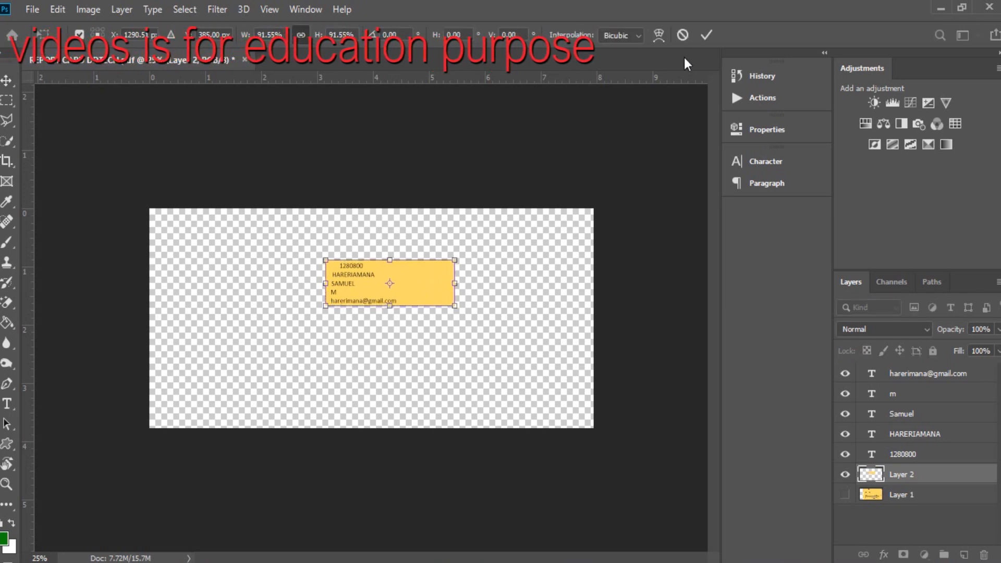
click(706, 35)
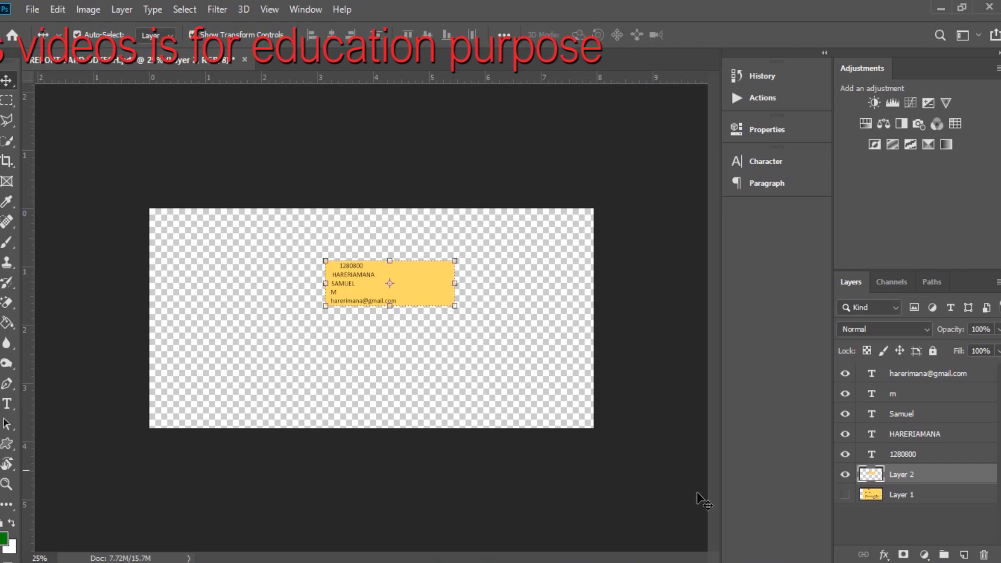
click(845, 497)
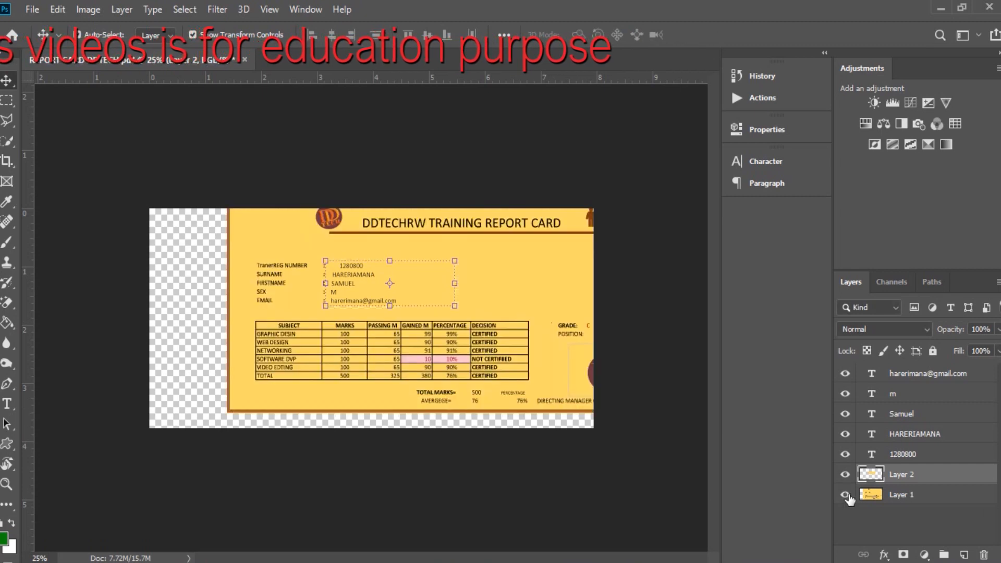
Select the five trainee text layers, rasterize them, and merge them into one layer.
click(648, 307)
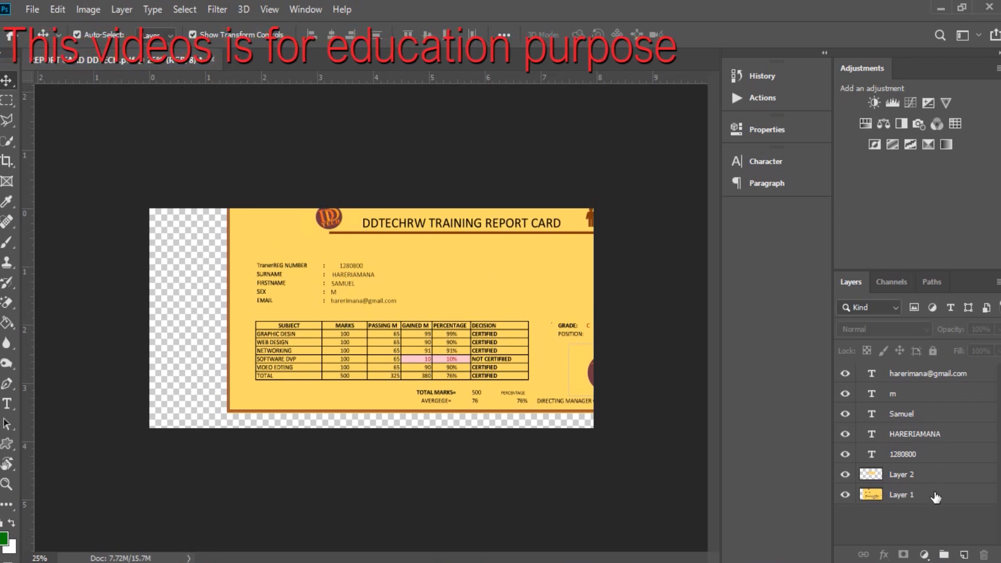
click(927, 375)
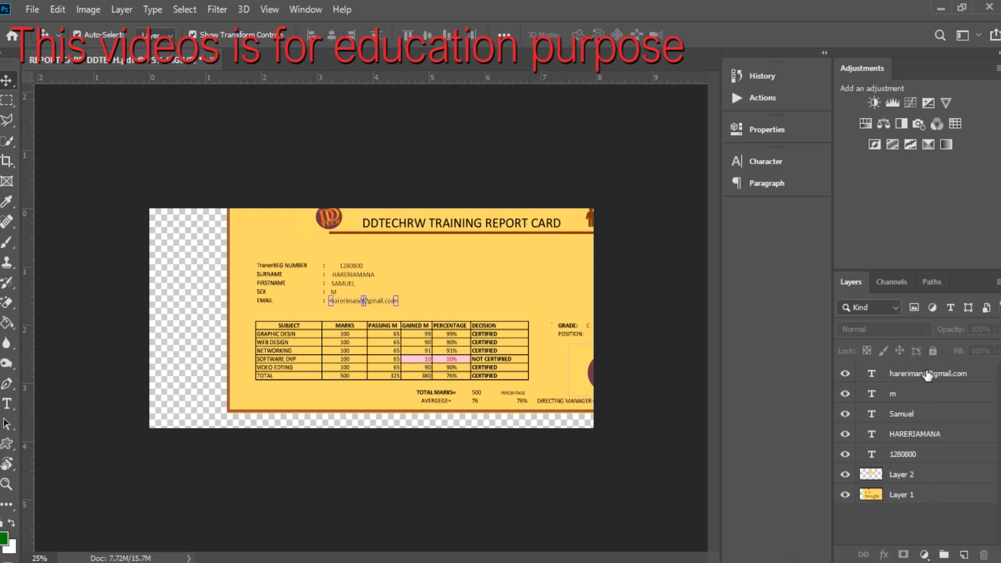
shift+click(925, 461)
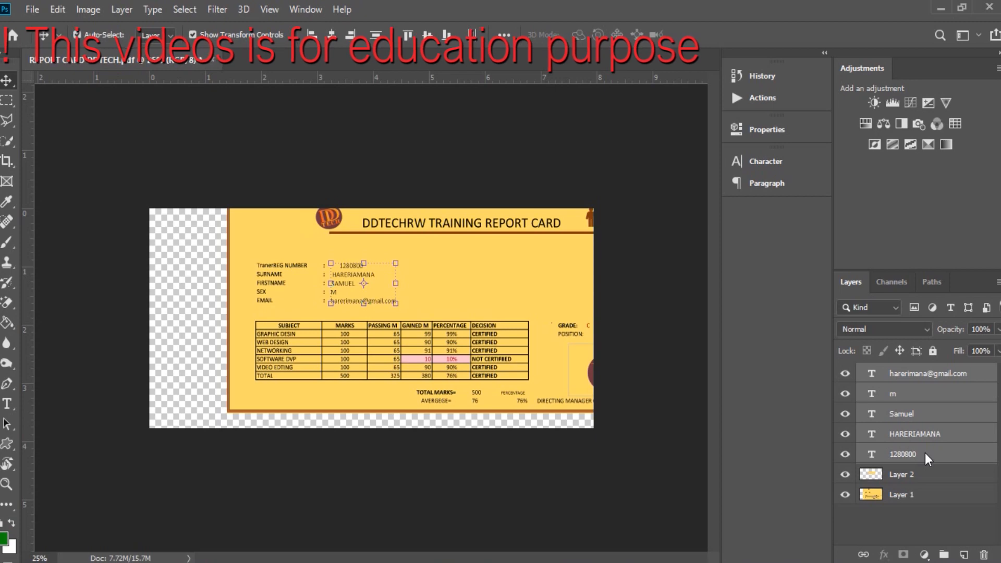
right_click(926, 454)
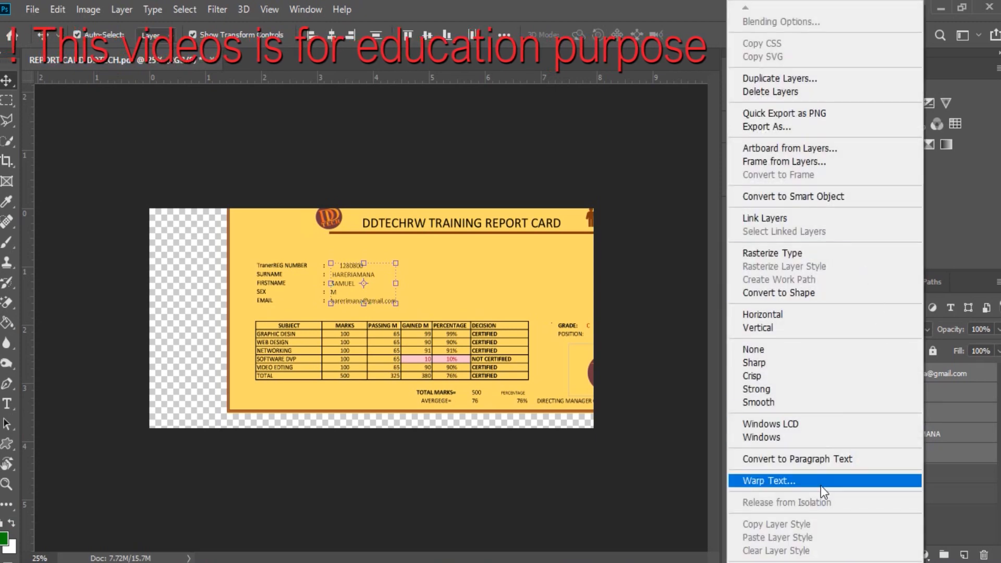
click(794, 222)
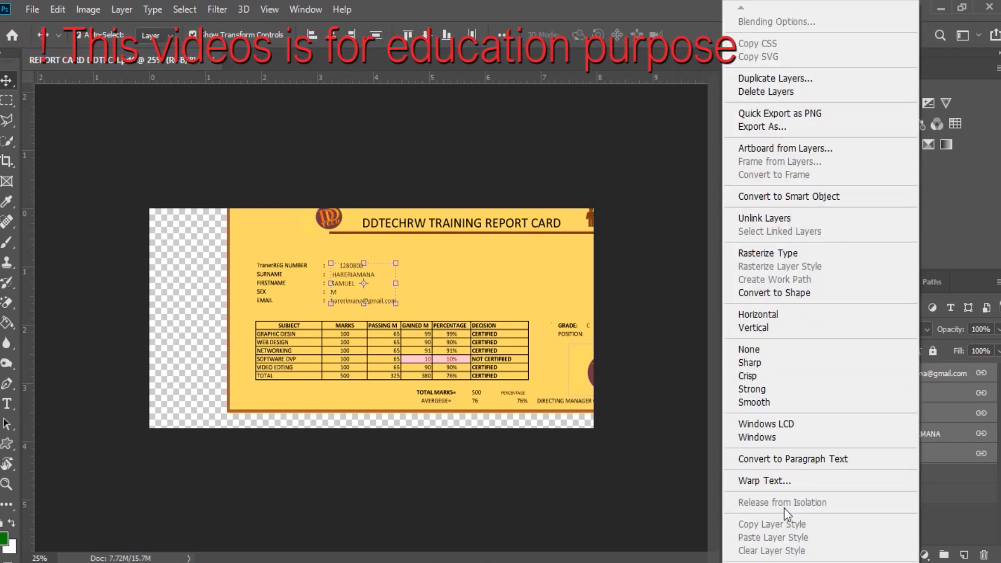
click(821, 254)
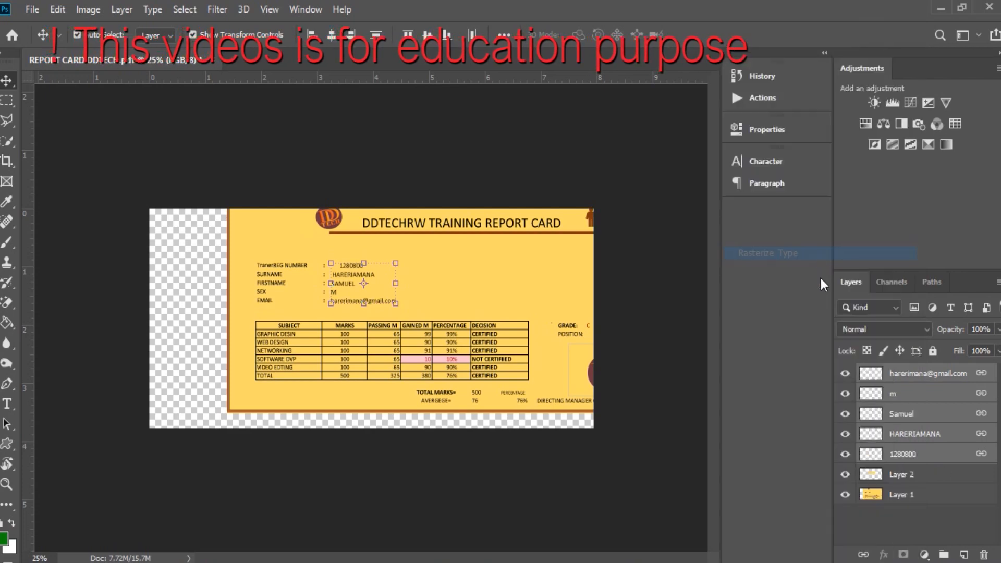
right_click(903, 412)
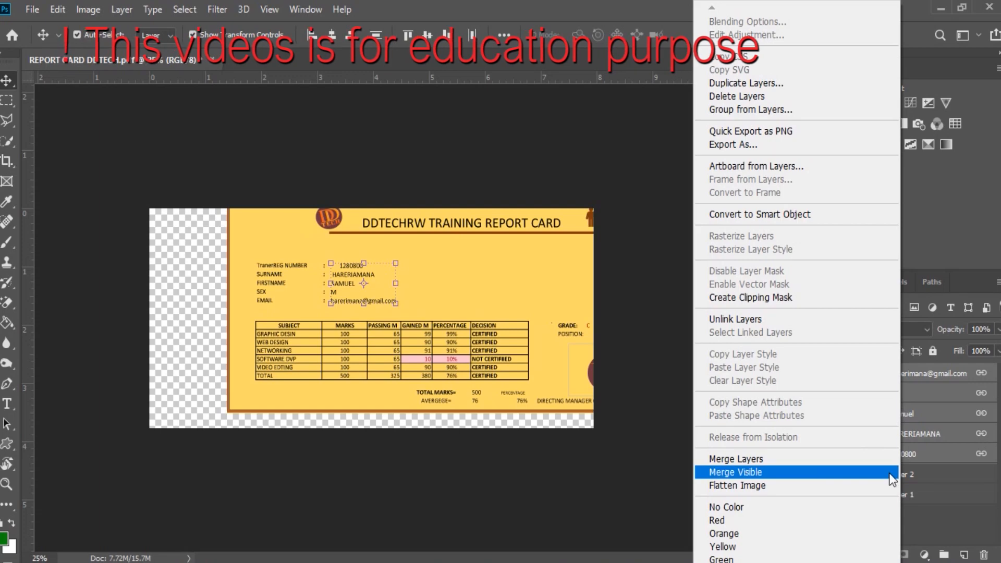
click(782, 460)
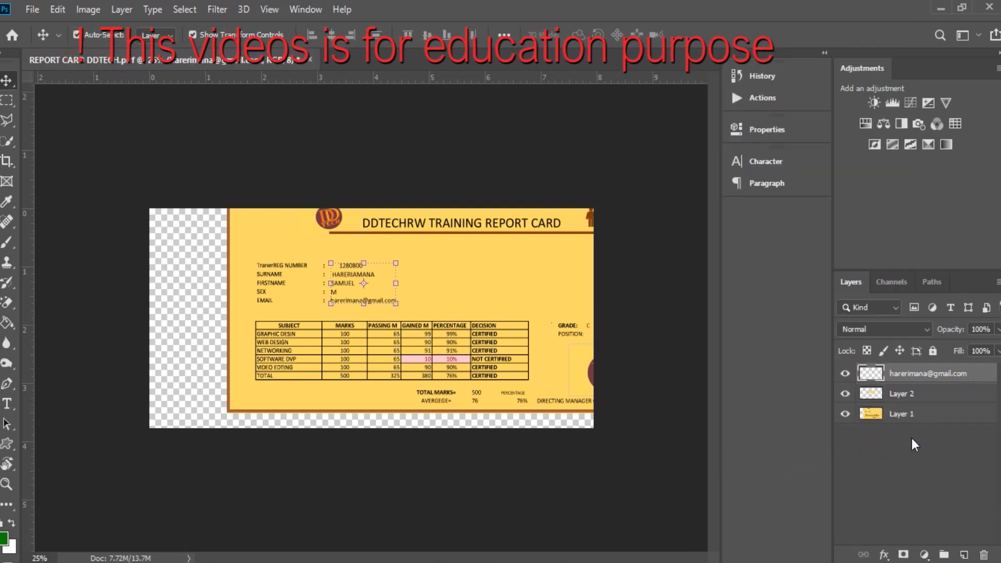
Select all three layers and move them together so the card fills the canvas.
click(911, 441)
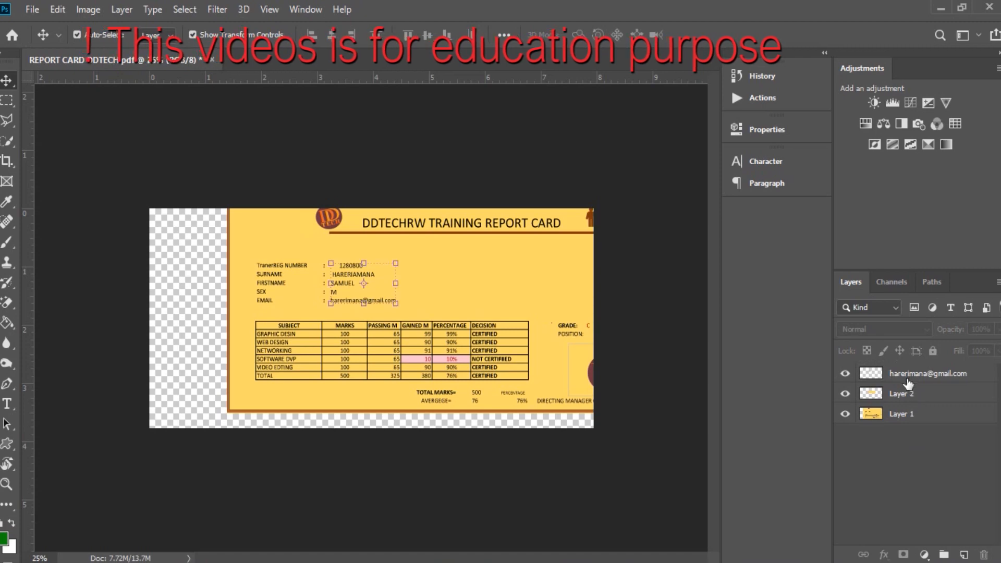
click(908, 380)
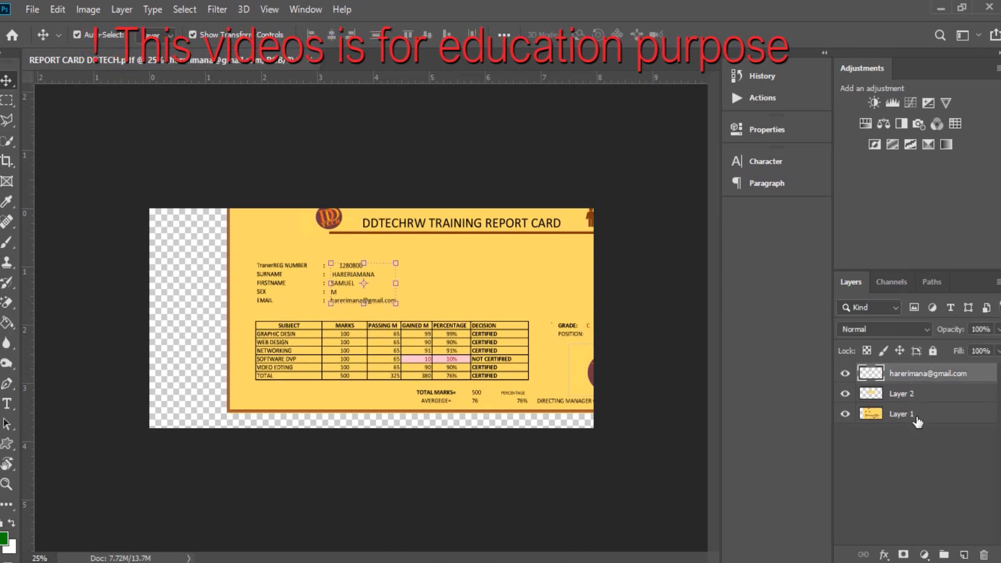
shift+click(918, 418)
drag(555, 316, 483, 336)
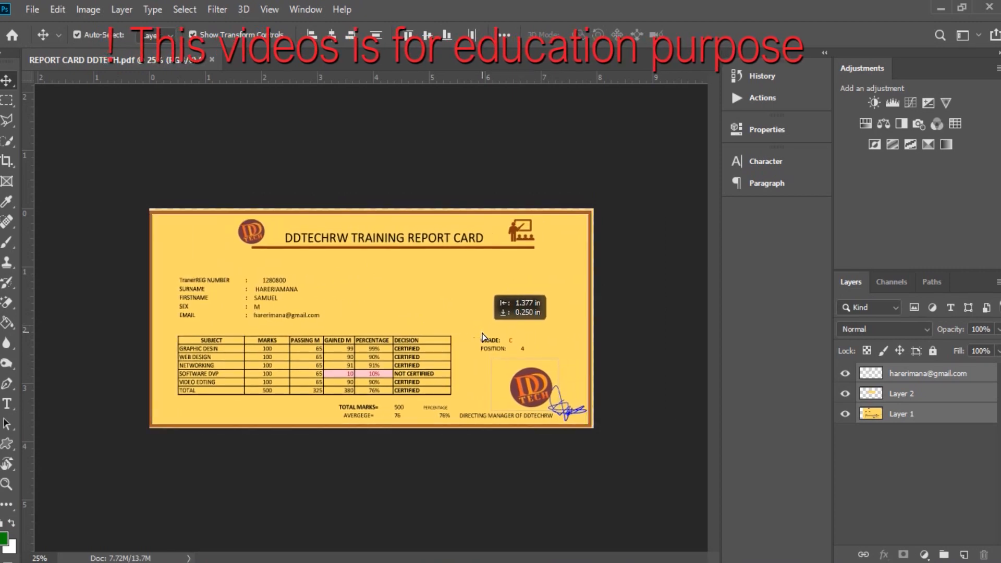
click(641, 328)
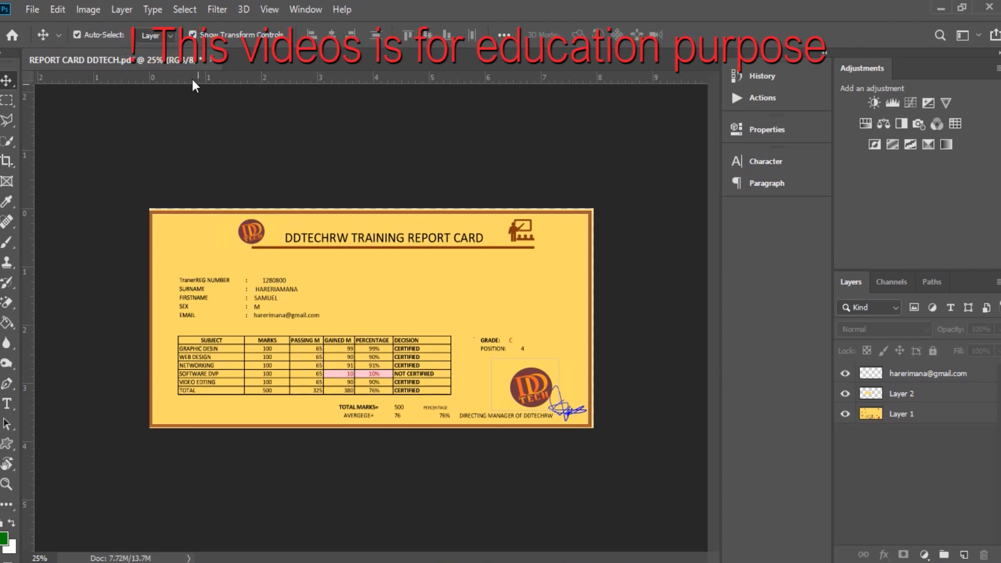
click(29, 9)
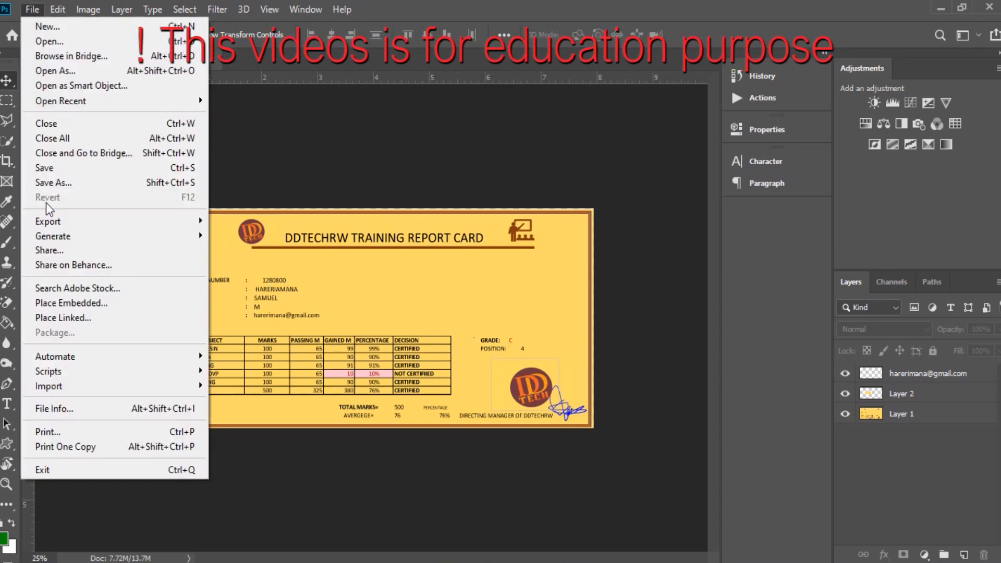
Save As a Photoshop PDF on the Desktop with 'habanabka' added to the file name.
click(49, 187)
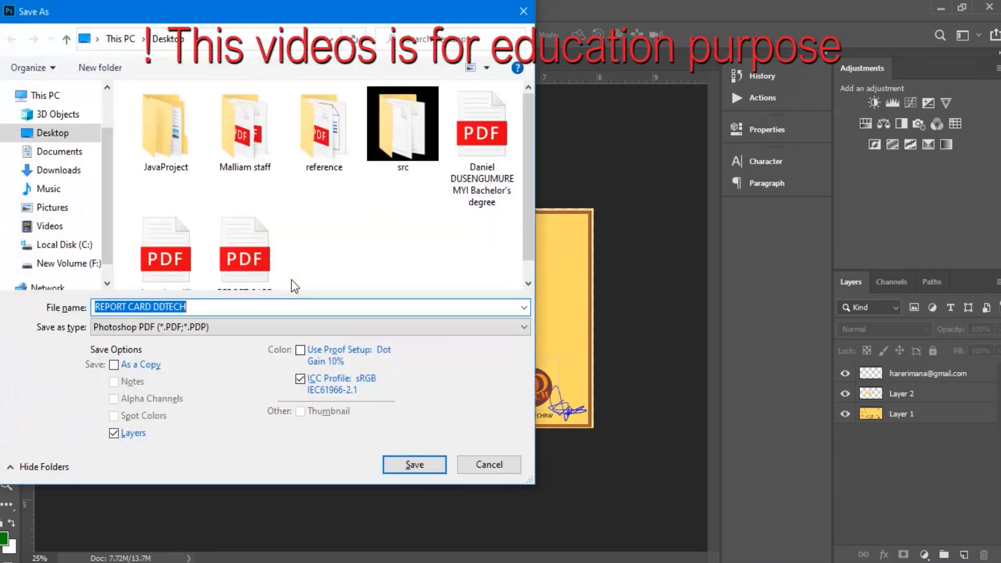
click(221, 309)
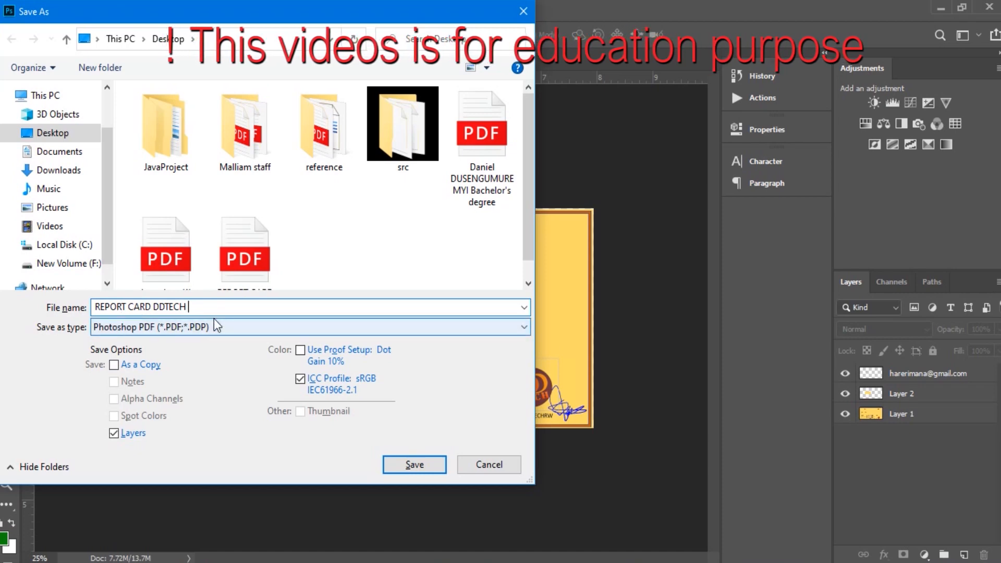
text(ha)
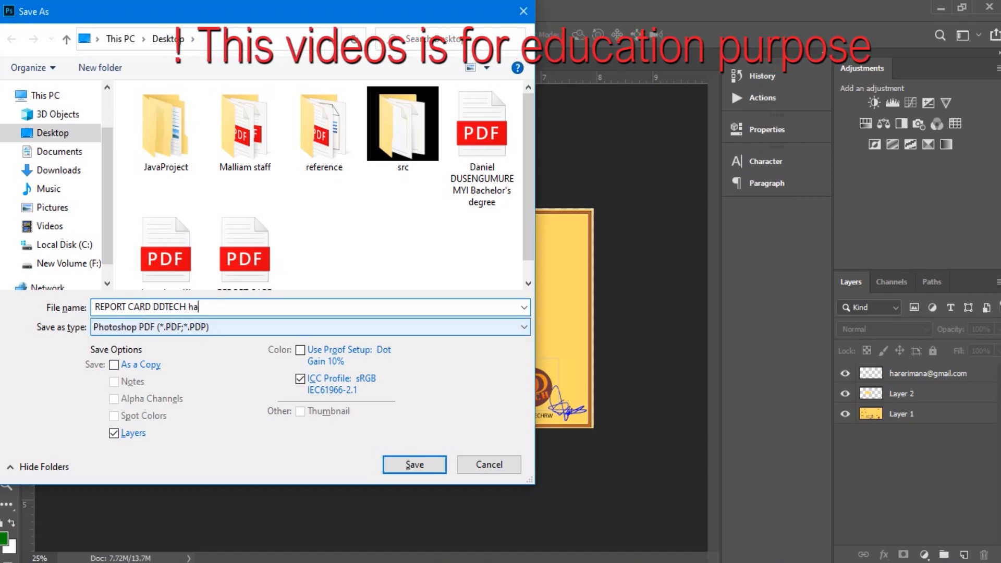
text(banabana)
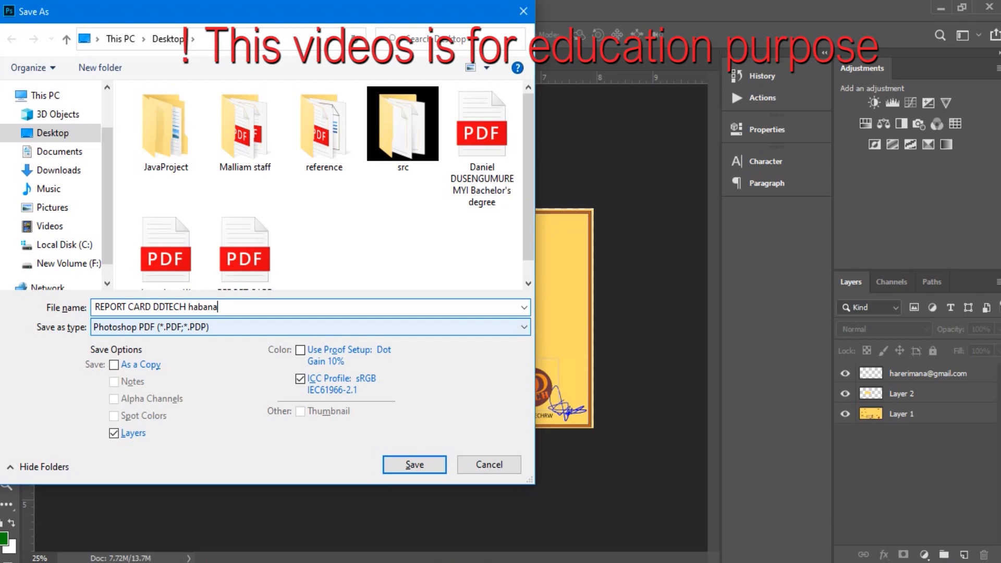
text(ka)
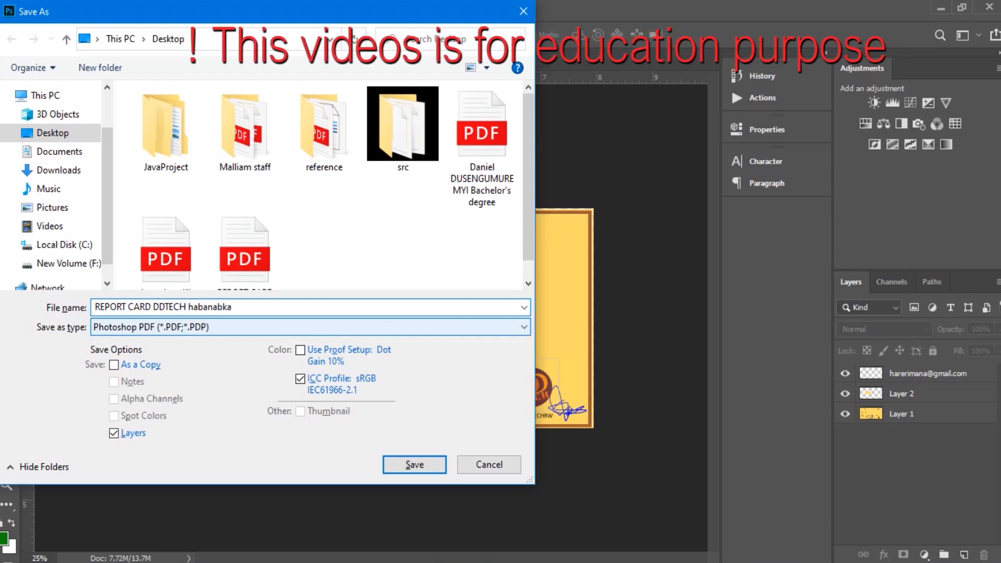
click(428, 465)
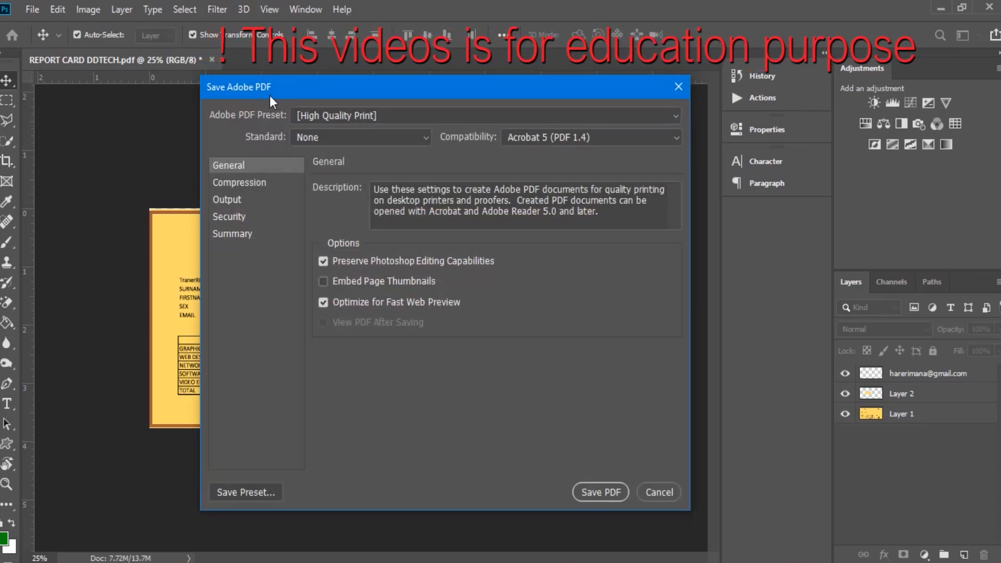
Keep PDF Standard at None and Acrobat 5 (PDF 1.4) compatibility, then save the PDF.
drag(378, 92, 338, 83)
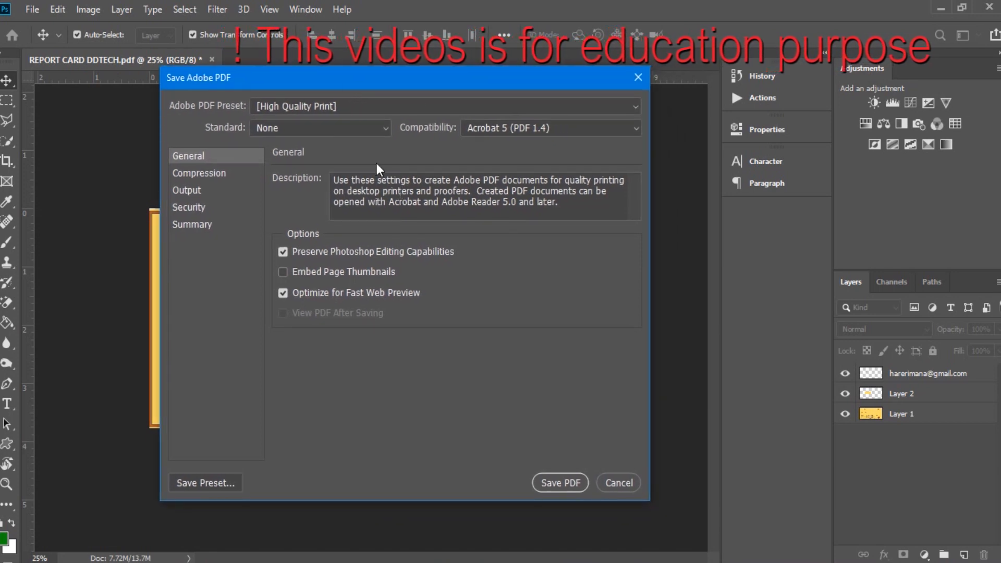
click(354, 134)
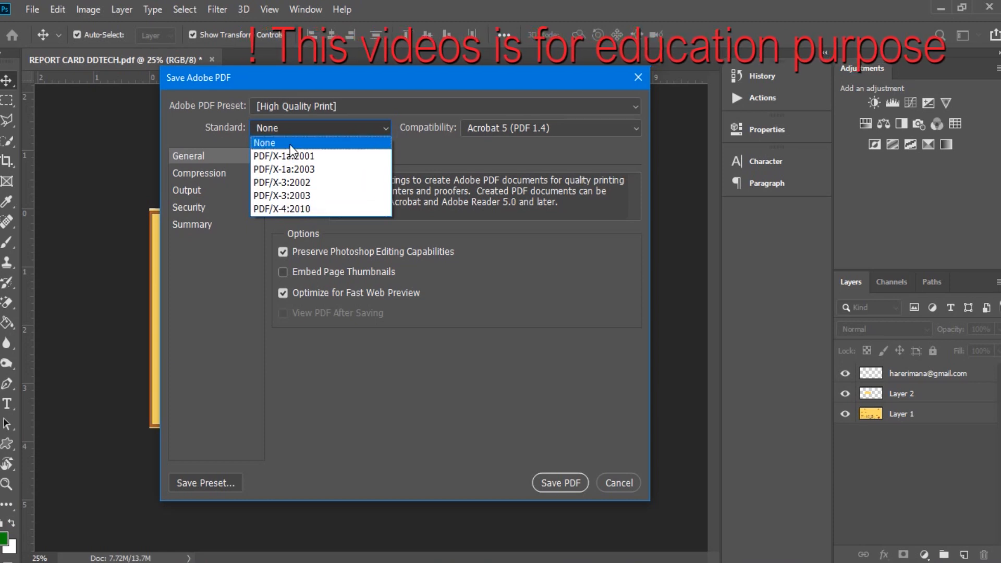
click(369, 140)
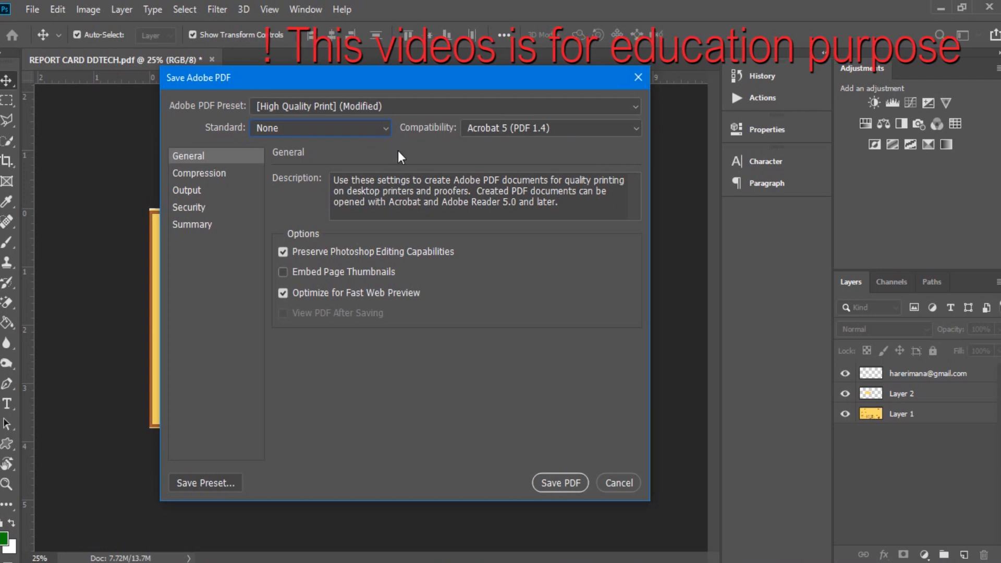
click(533, 134)
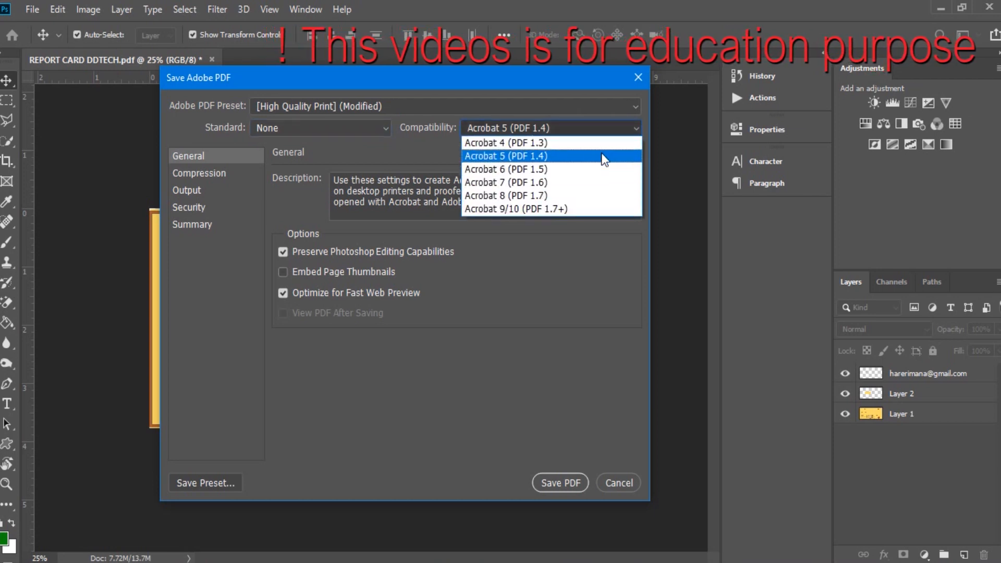
click(422, 151)
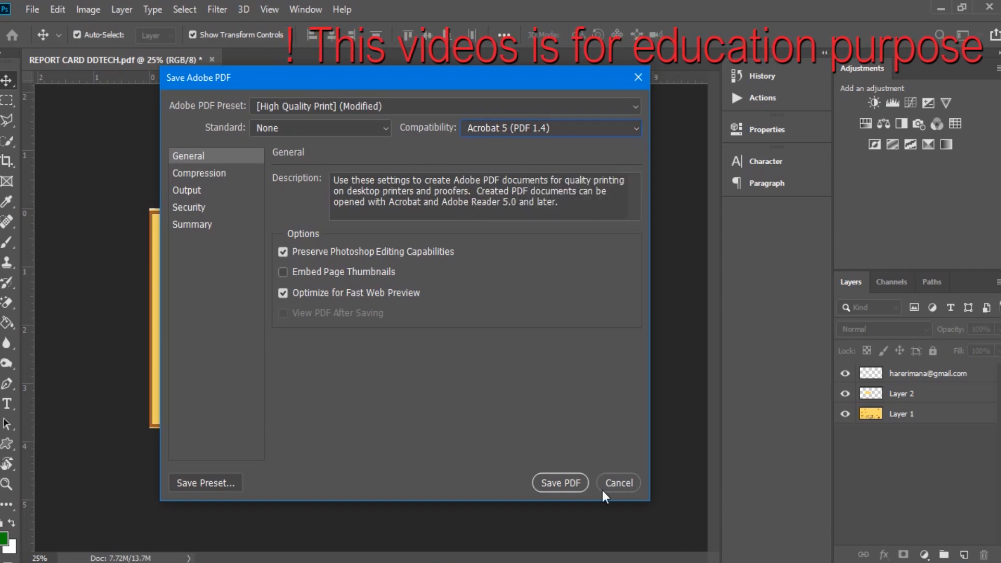
click(565, 481)
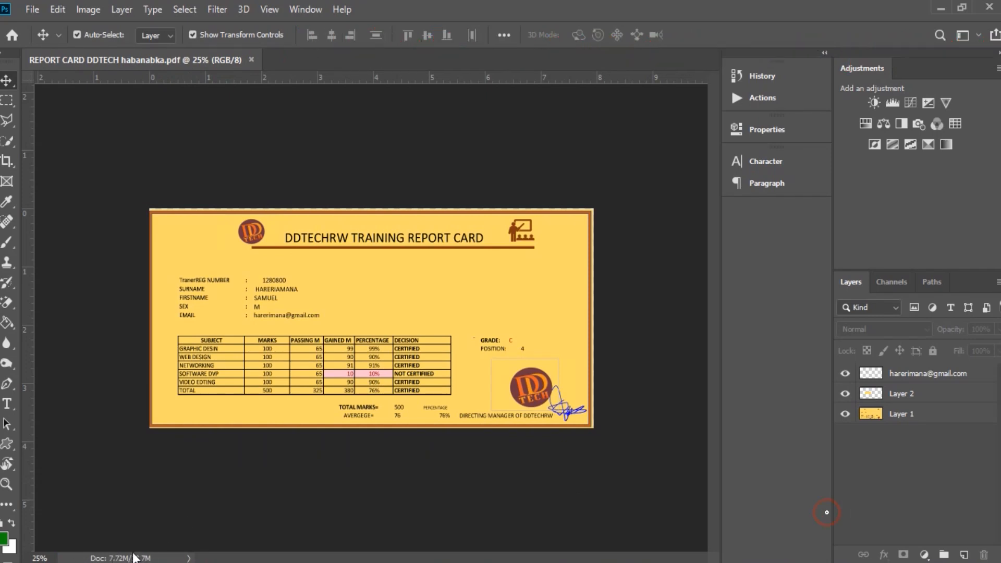
Minimize the open windows, open the new report card PDF in Edge, and maximize it.
click(946, 7)
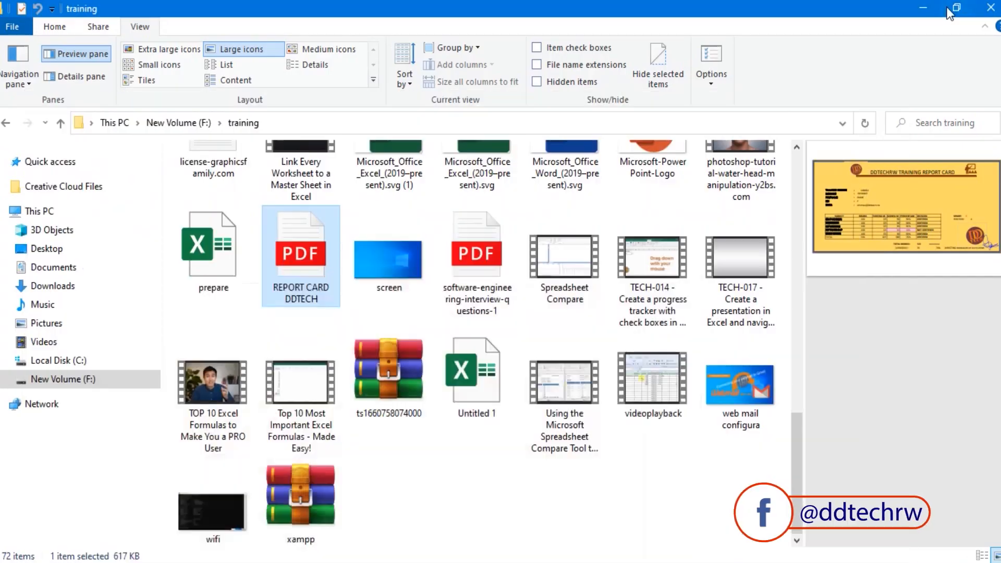
click(929, 6)
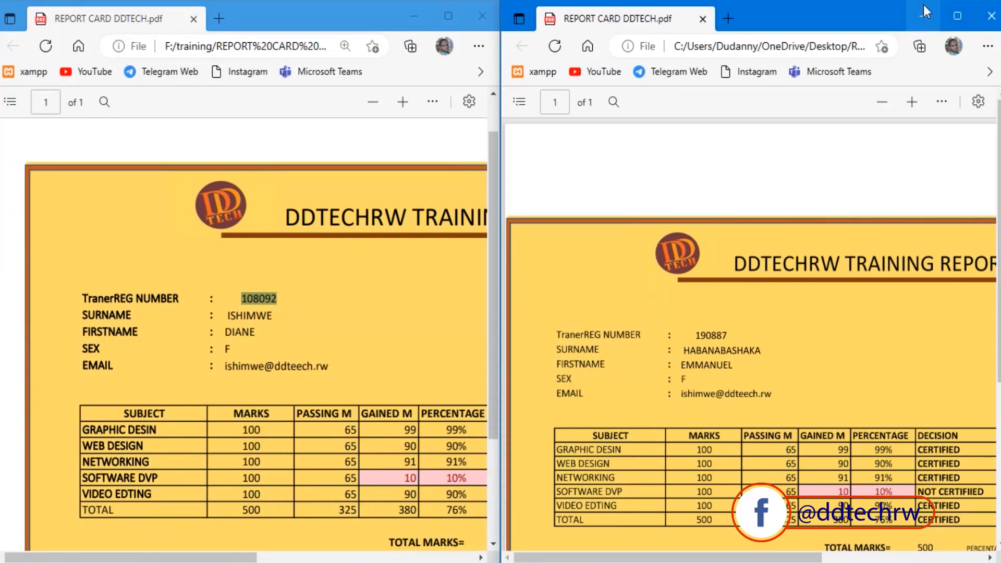
click(924, 4)
click(125, 174)
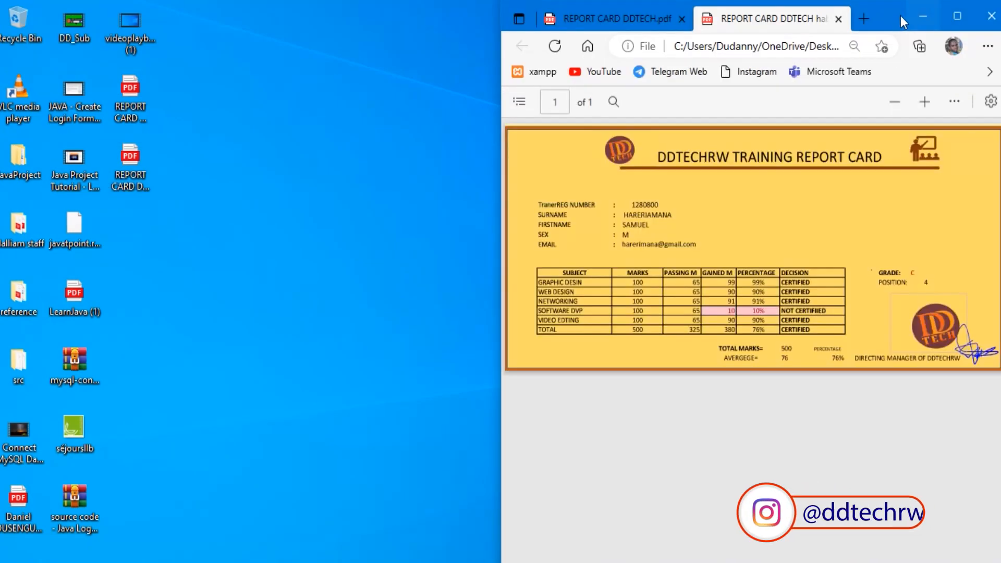
click(957, 17)
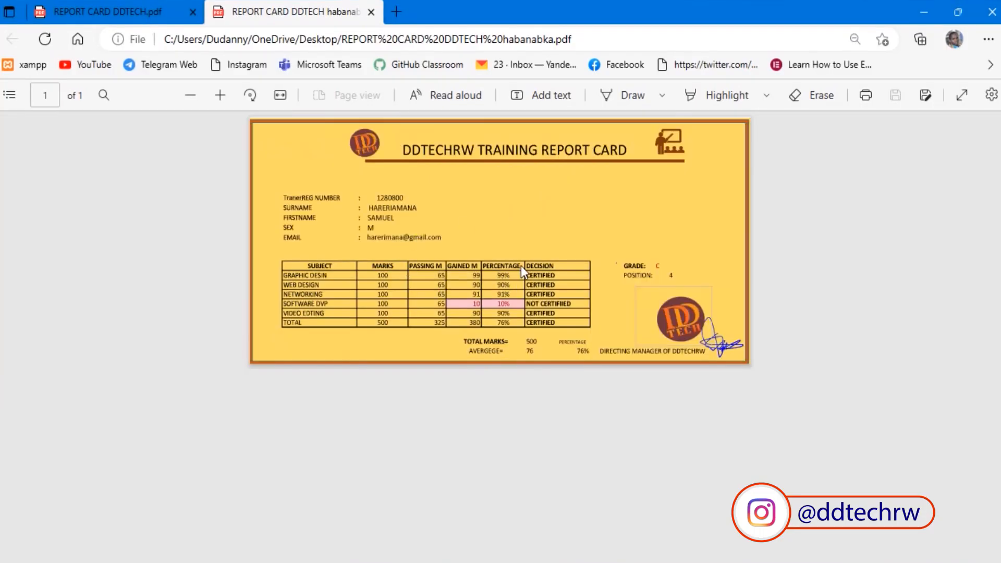